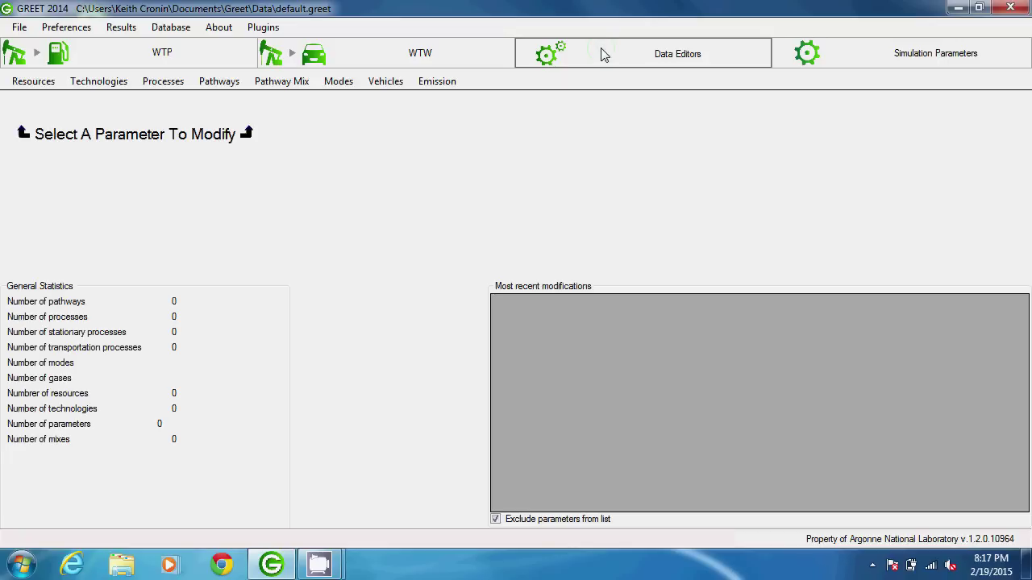
# Search the existing processes for "conventional jet fuel" and open the Conventional Jet Fuel transportation process for editing.
pyautogui.click(165, 84)
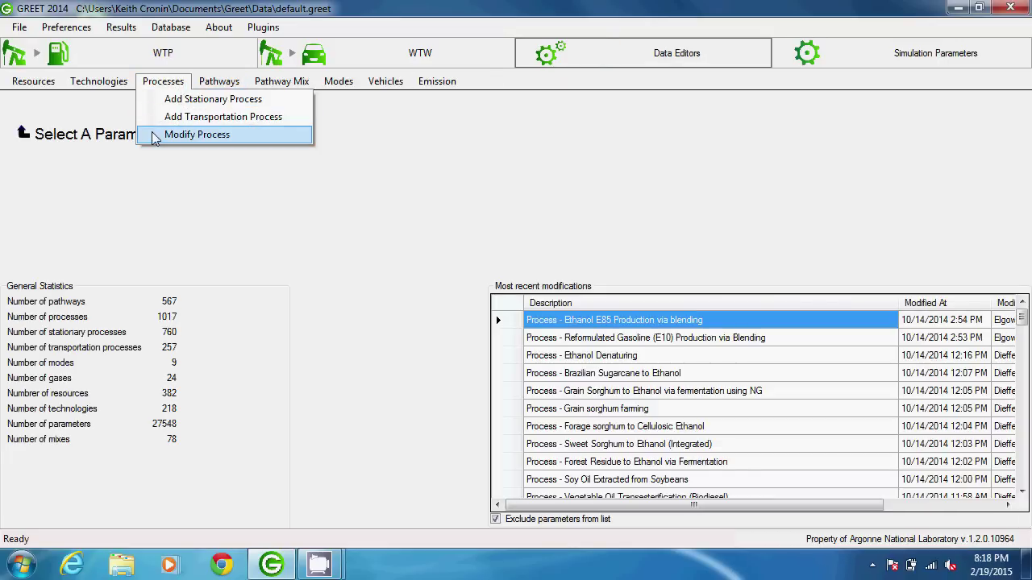
pyautogui.click(196, 135)
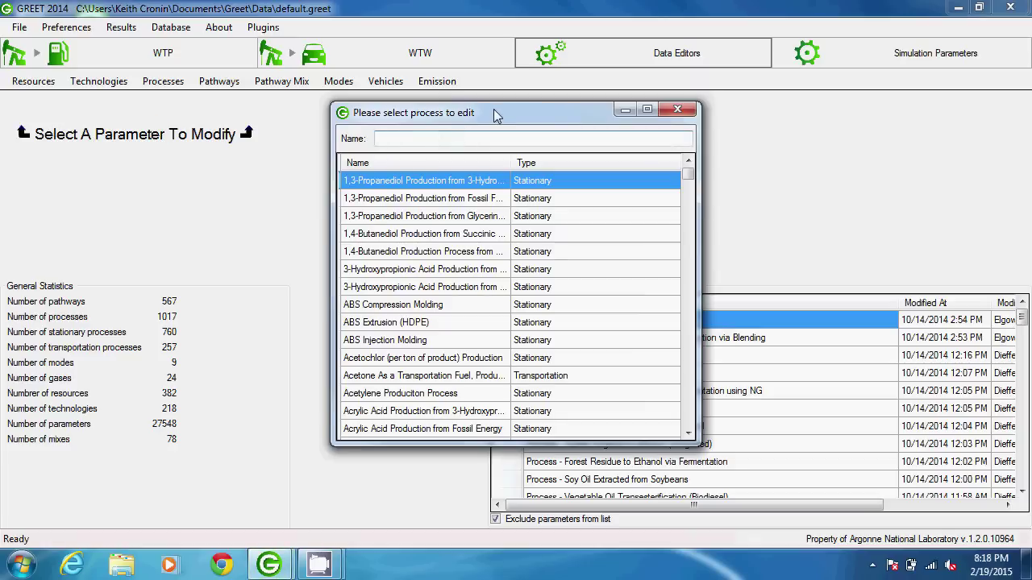
pyautogui.write('conven')
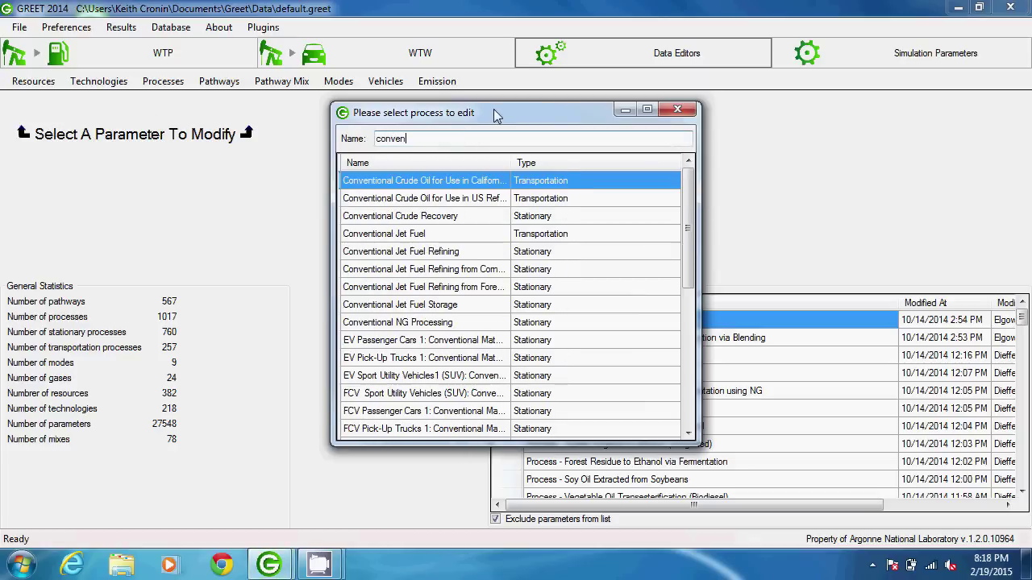
pyautogui.write('tional jet fuel')
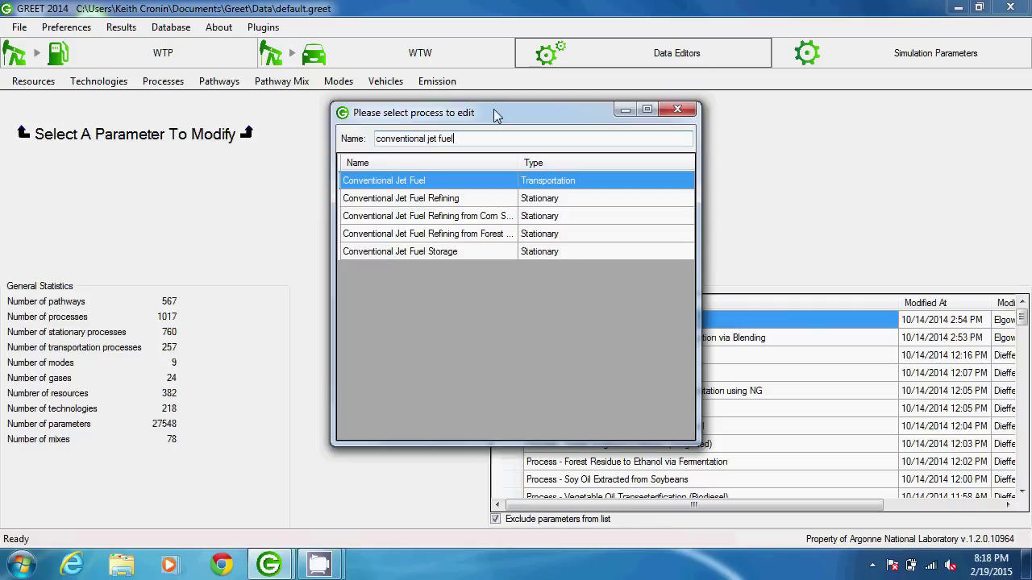
pyautogui.doubleClick(492, 184)
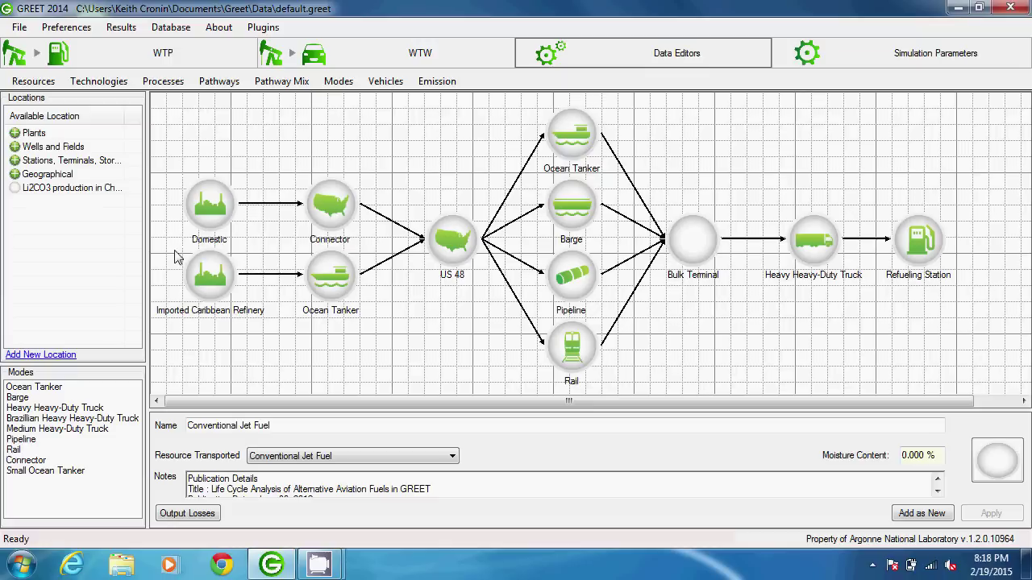
# Widen the locations list and look into the Plants and Wells and Fields groups.
pyautogui.moveTo(149, 215); pyautogui.dragTo(221, 216)
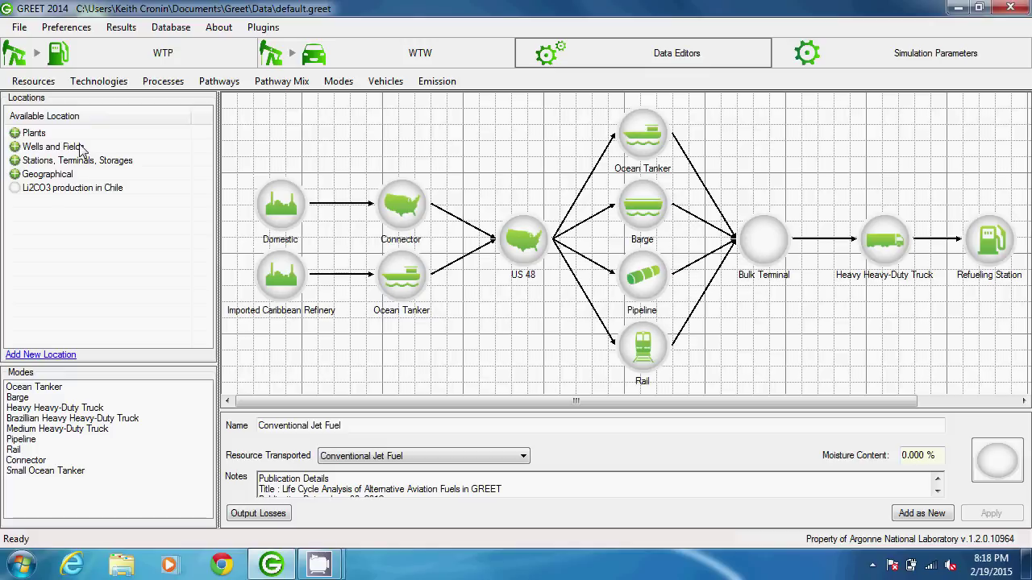
pyautogui.click(15, 133)
pyautogui.click(15, 133)
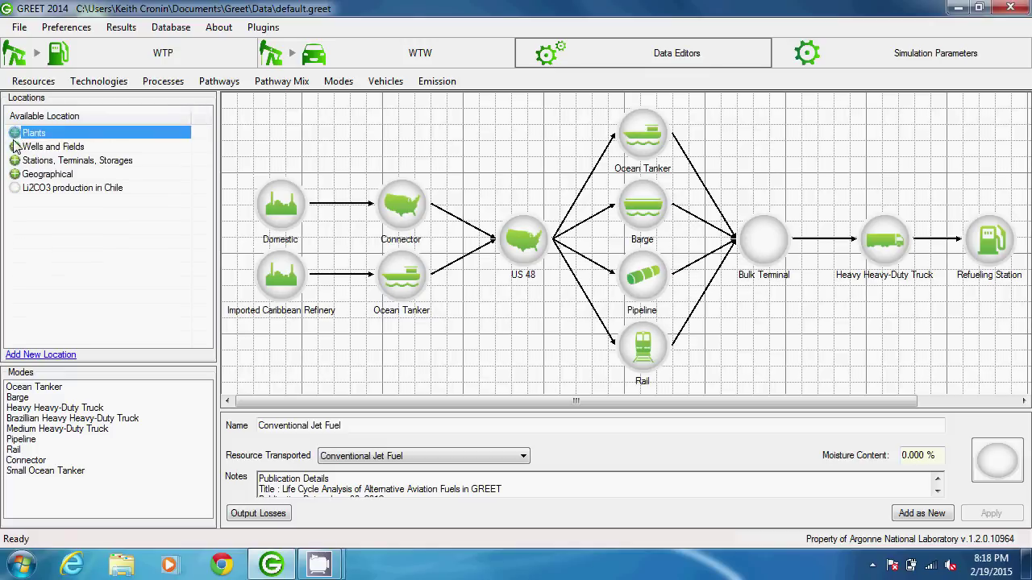
pyautogui.click(15, 146)
pyautogui.click(14, 147)
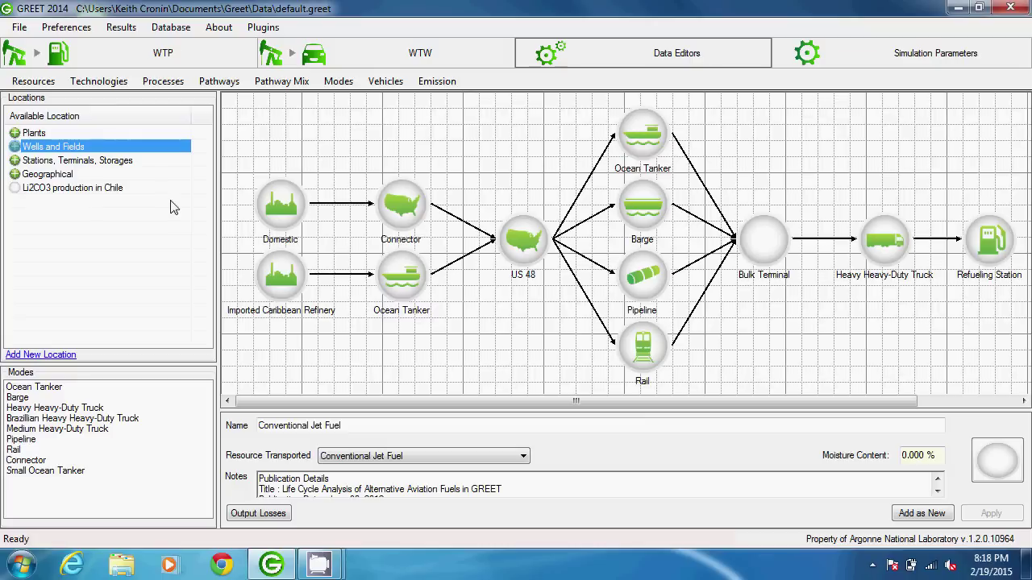
# Examine the picture choices and group membership options for a new location without creating it.
pyautogui.click(47, 356)
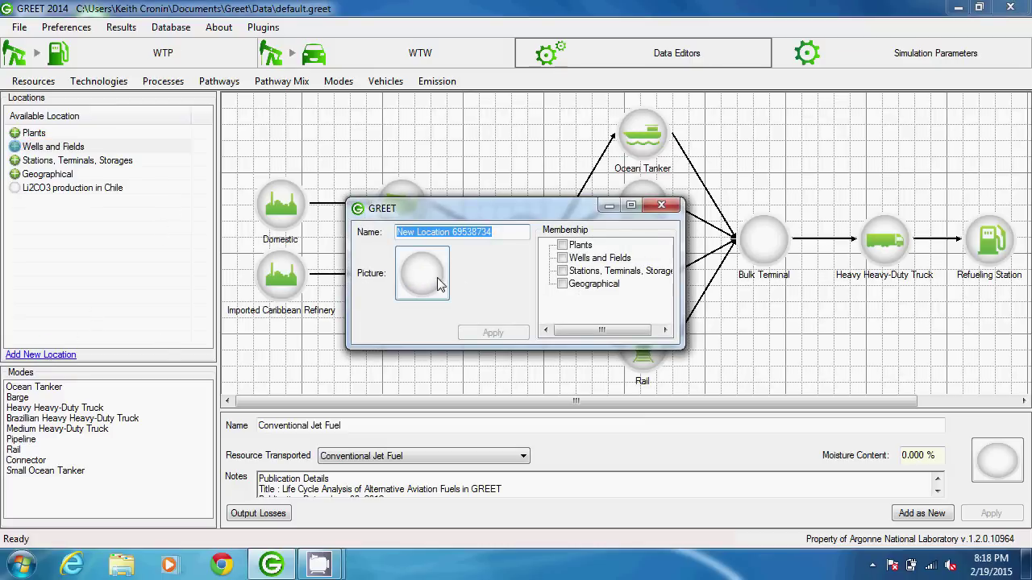
pyautogui.click(435, 279)
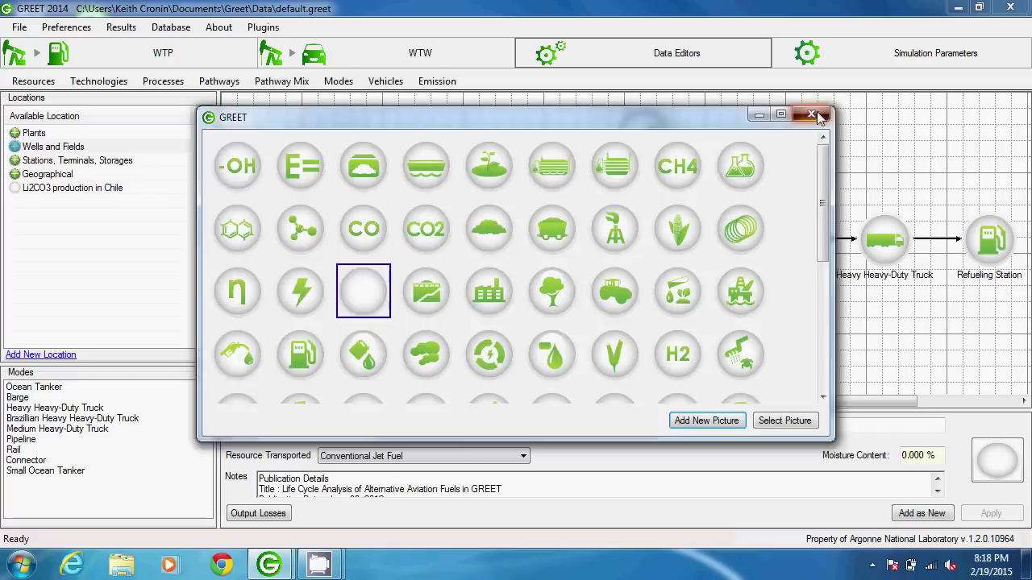
pyautogui.click(807, 116)
pyautogui.click(562, 245)
pyautogui.click(563, 258)
pyautogui.click(563, 258)
pyautogui.click(562, 245)
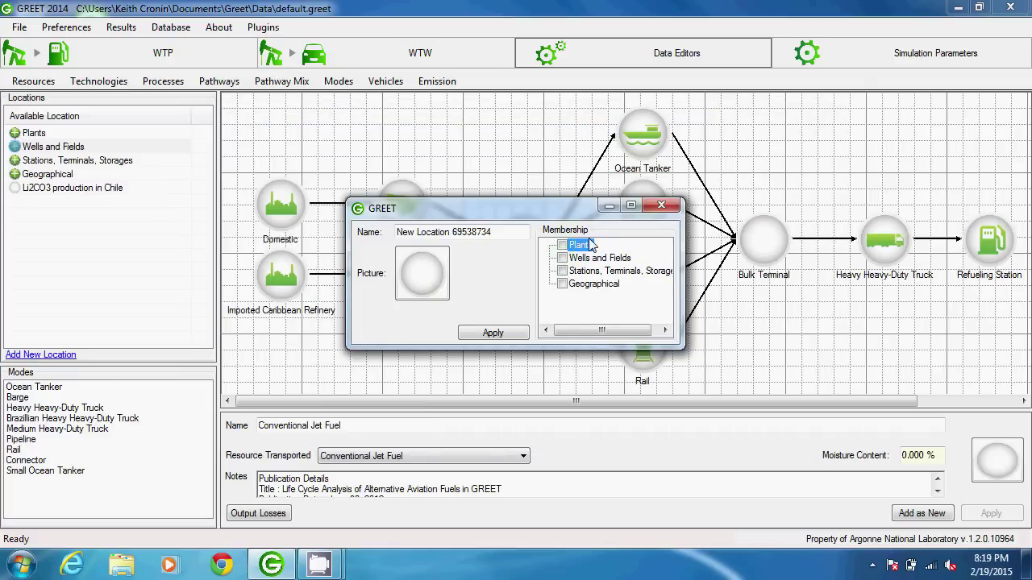
pyautogui.click(663, 206)
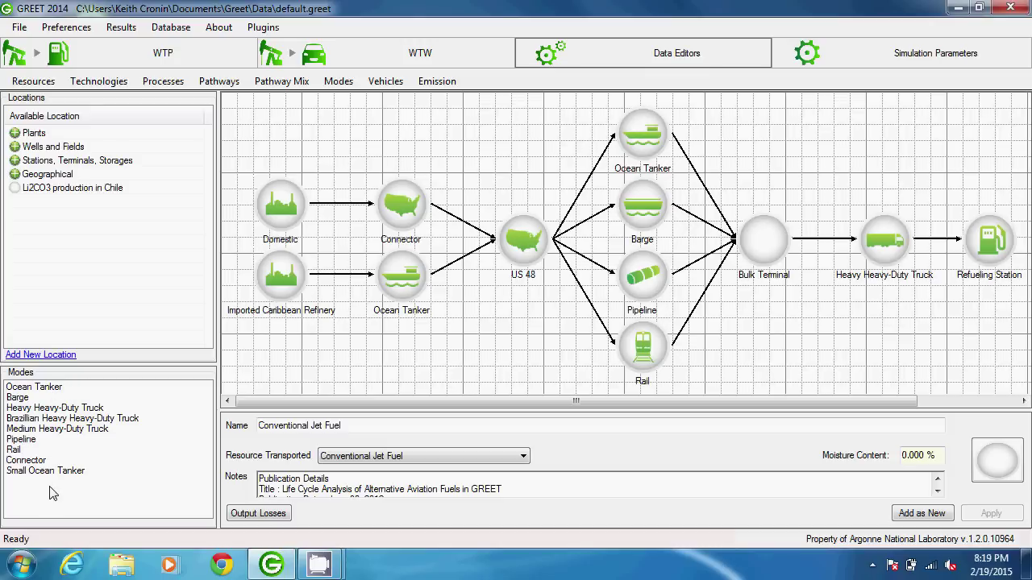
# Place an extra Ocean Tanker mode below the imported refinery branch and inspect its mode parameters.
pyautogui.moveTo(37, 387); pyautogui.dragTo(375, 367)
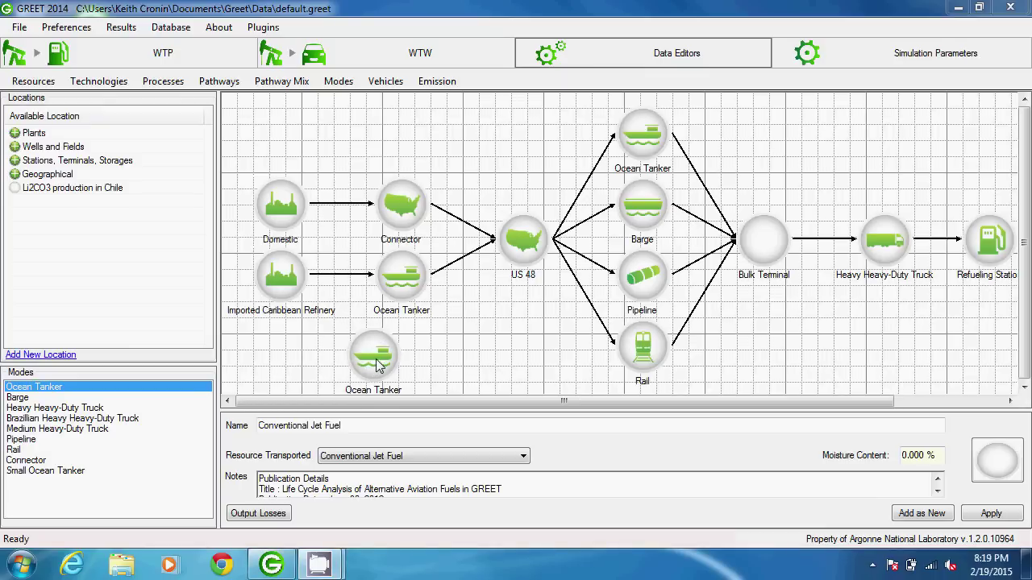
pyautogui.doubleClick(376, 361)
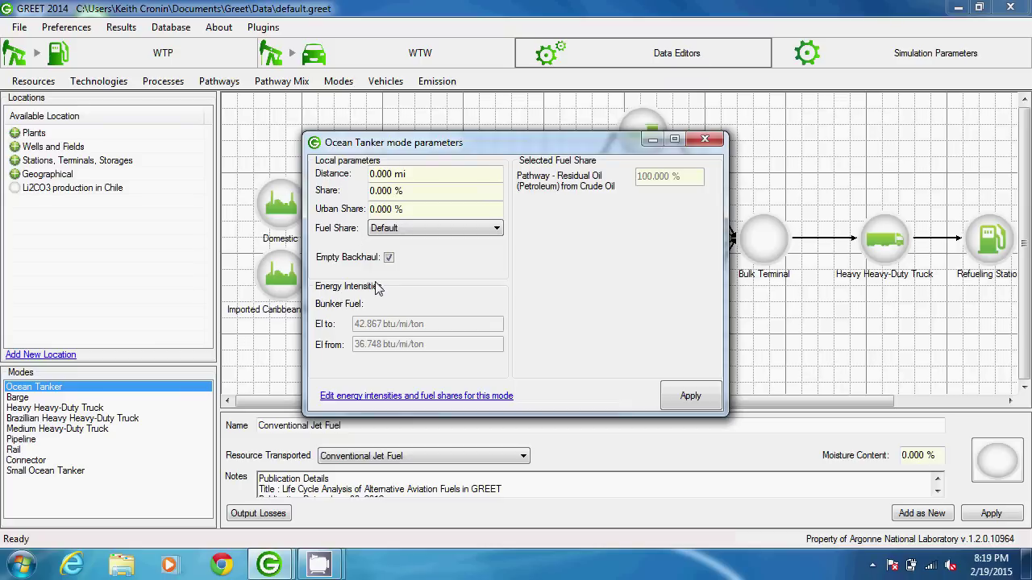
pyautogui.click(704, 142)
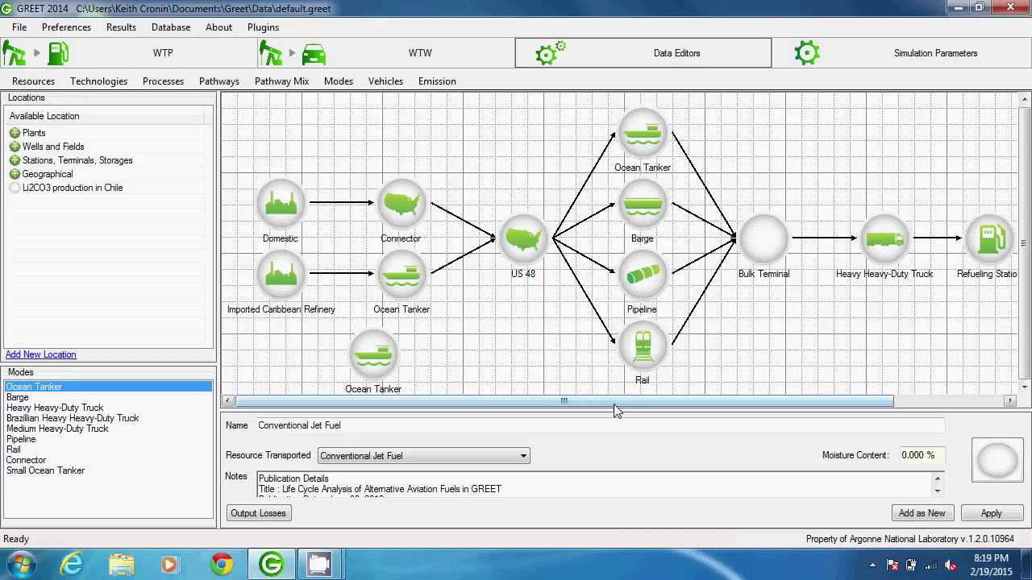
# Enlarge the process details area and examine the name, notes and output losses of the jet fuel process.
pyautogui.moveTo(614, 411); pyautogui.dragTo(609, 333)
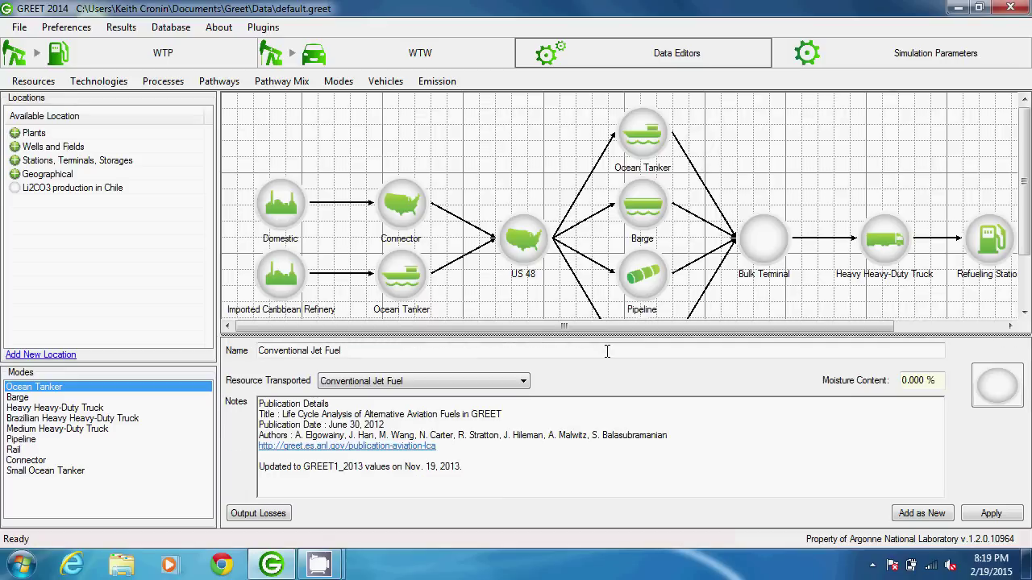
pyautogui.click(365, 351)
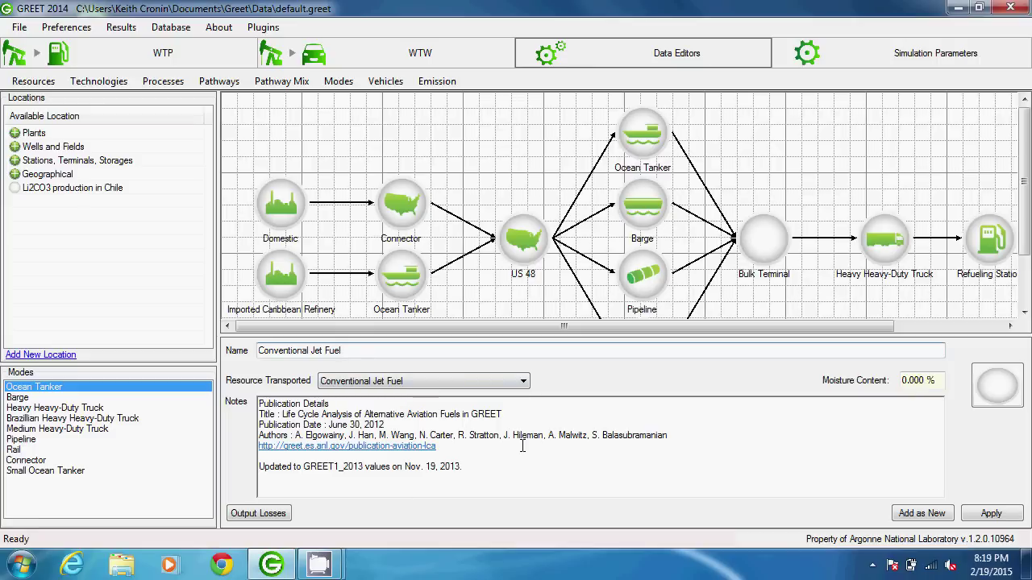
pyautogui.click(280, 521)
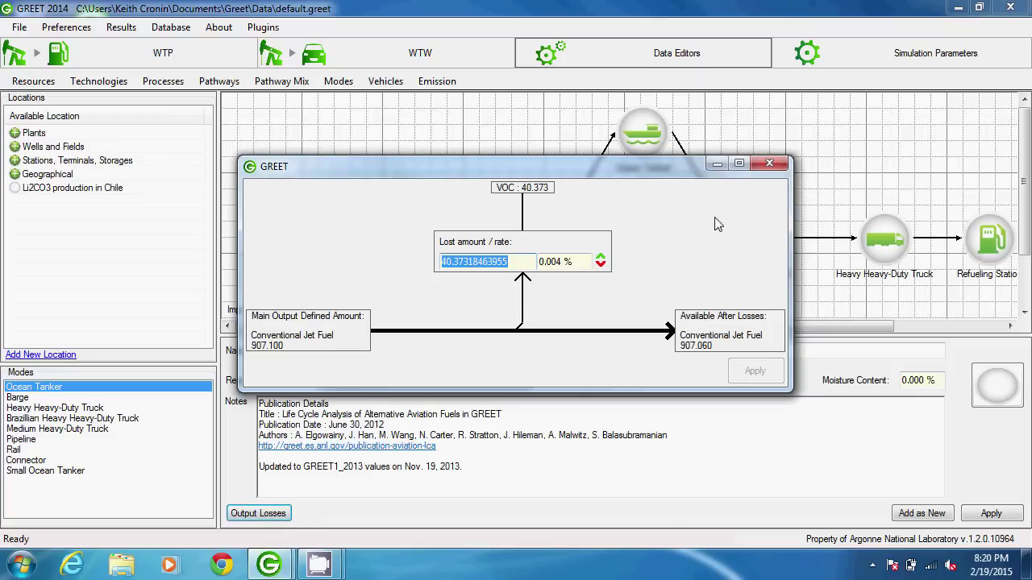
pyautogui.click(769, 165)
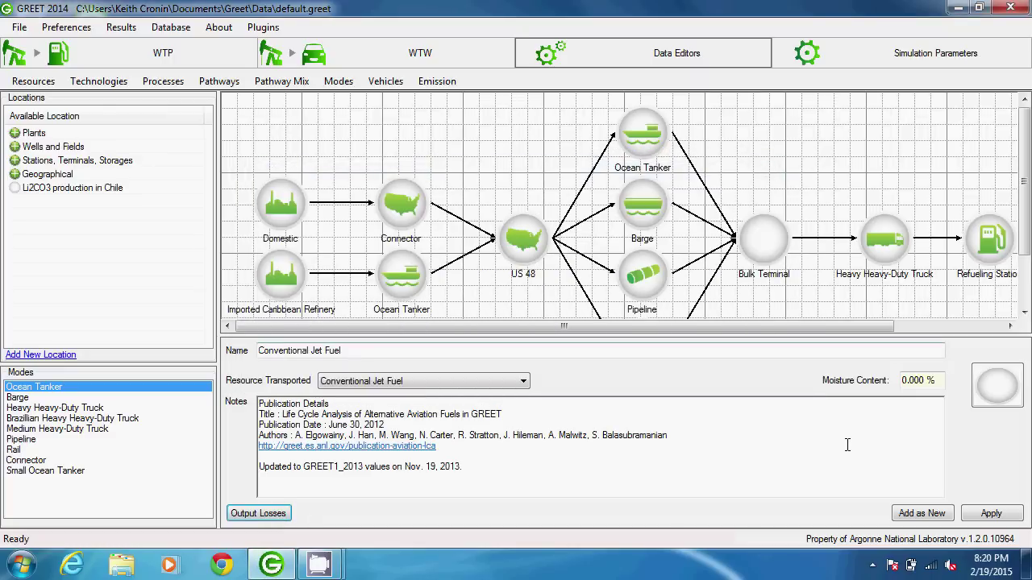
pyautogui.click(985, 522)
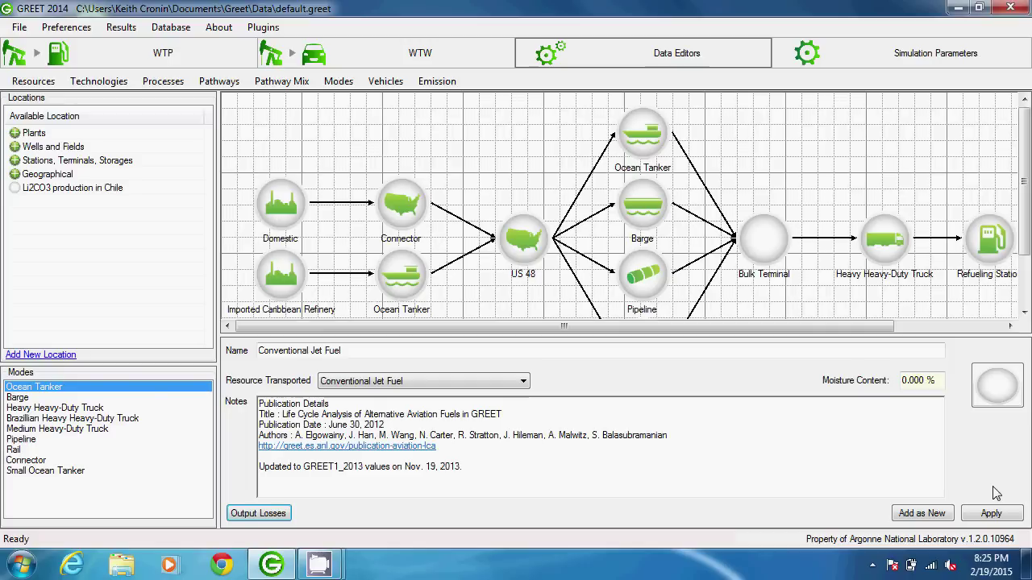
# Start a new transportation process, discarding the unapplied jet fuel changes, and set the resource transported to Crude Oil.
pyautogui.click(165, 83)
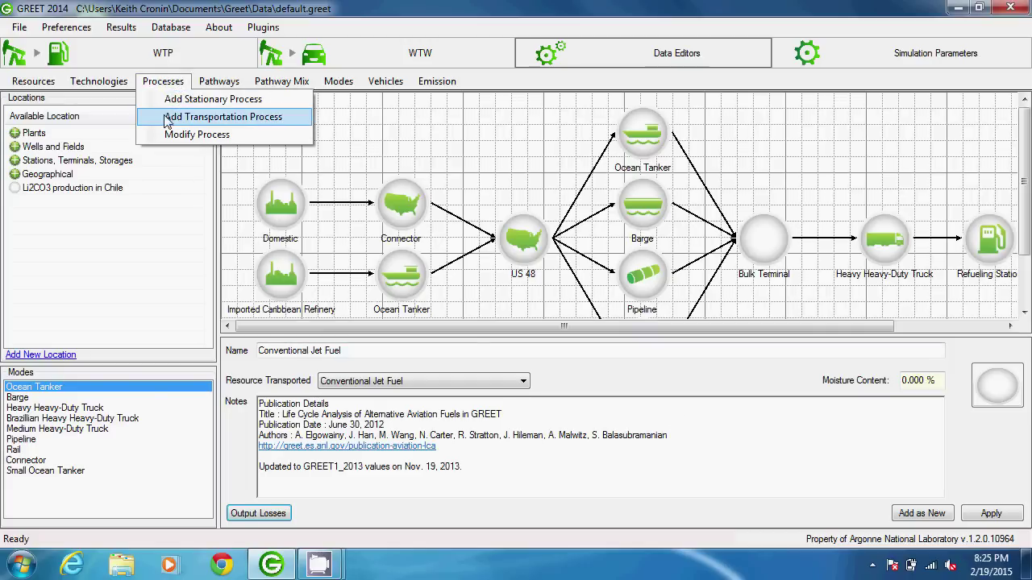
pyautogui.click(167, 120)
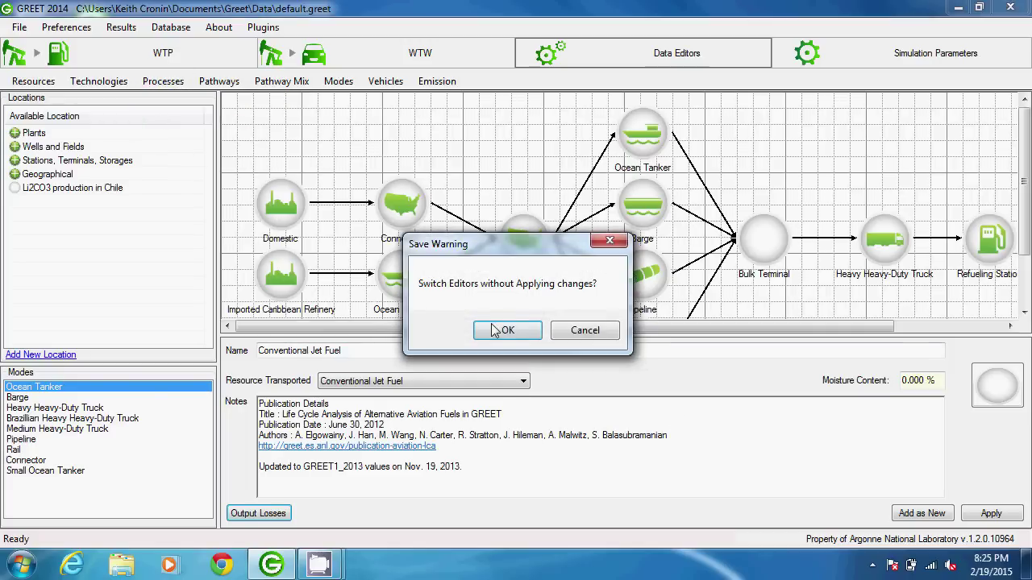
pyautogui.click(495, 332)
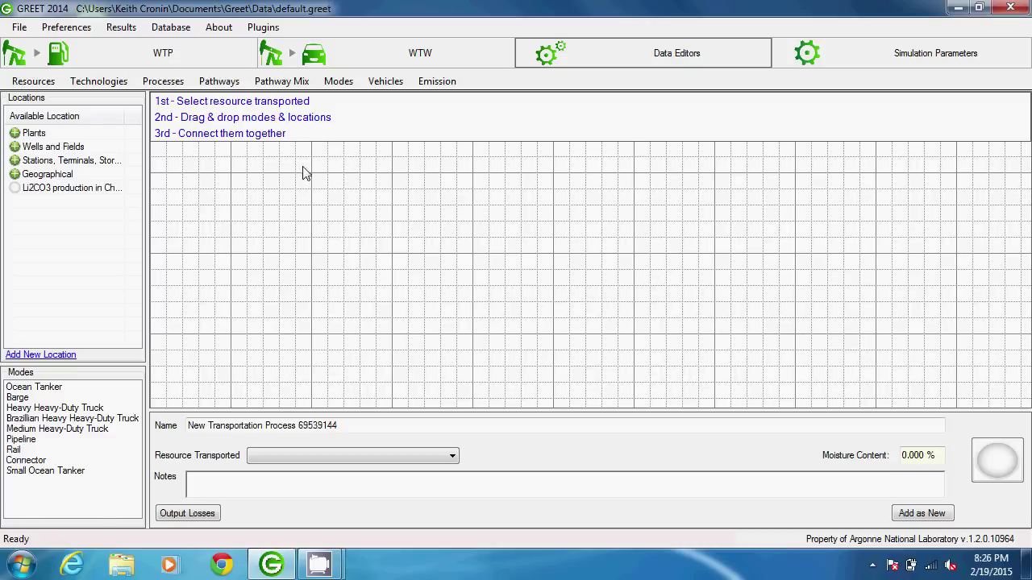
pyautogui.click(454, 458)
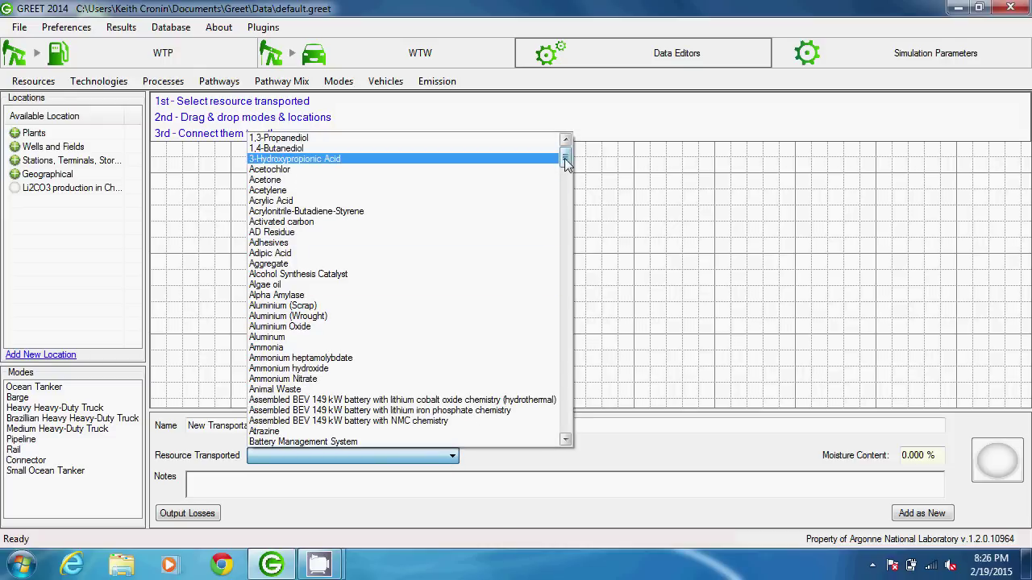
pyautogui.moveTo(566, 163); pyautogui.dragTo(569, 217)
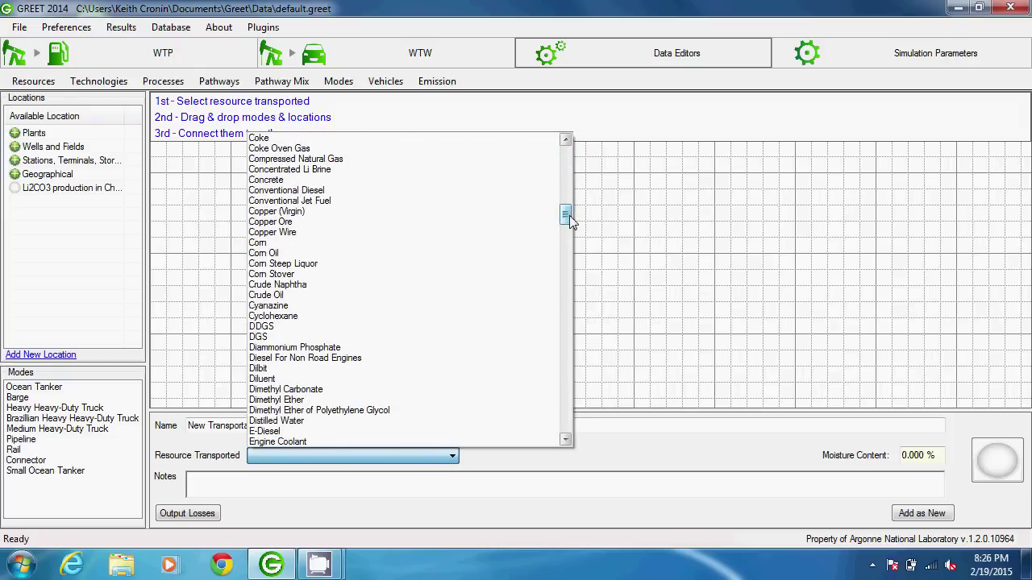
pyautogui.click(340, 297)
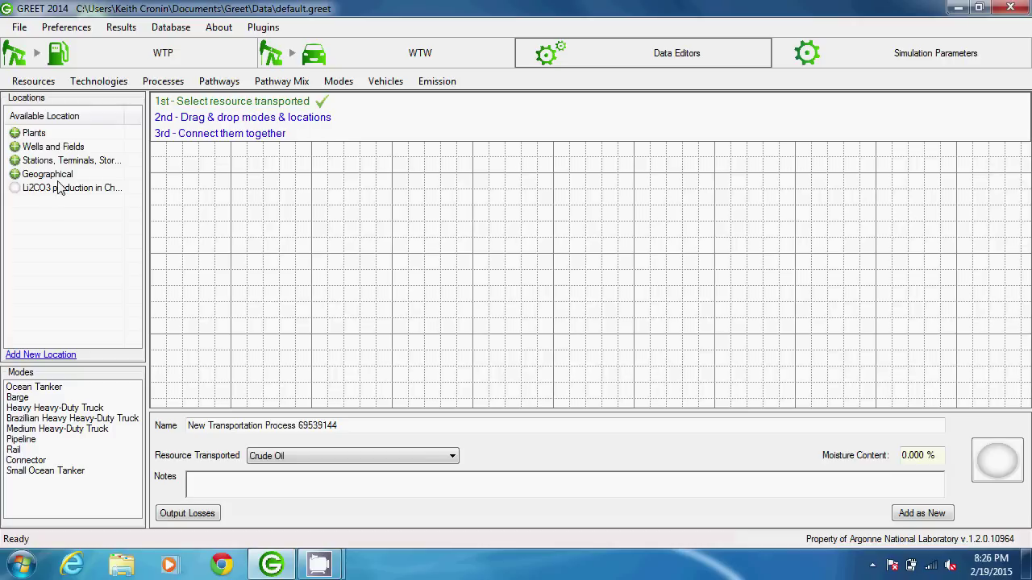
# Place the geographical location US 48 on the canvas, with Pipeline, Barge and Rail modes stacked in a column beside it.
pyautogui.click(15, 174)
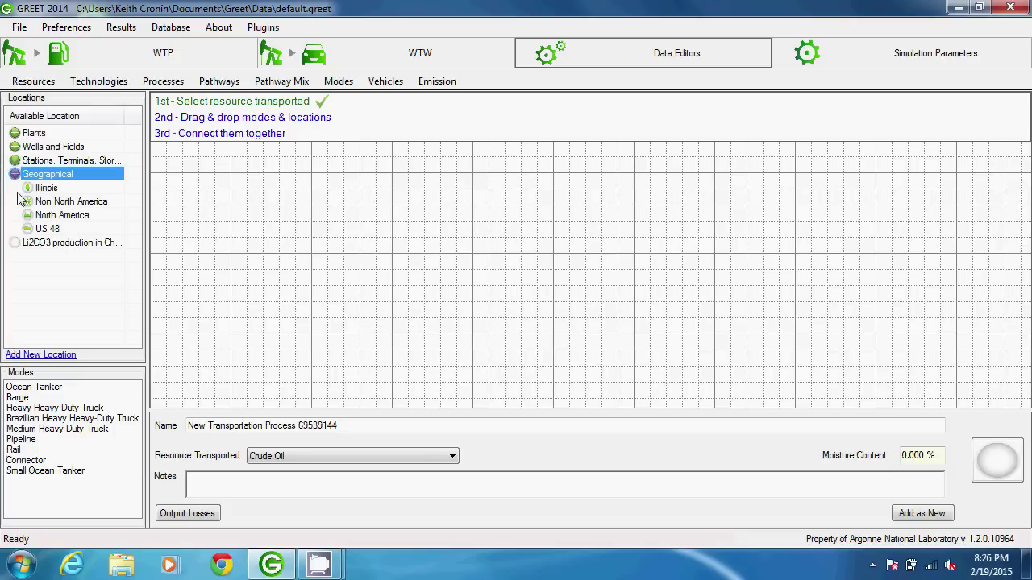
pyautogui.moveTo(40, 230); pyautogui.dragTo(240, 282)
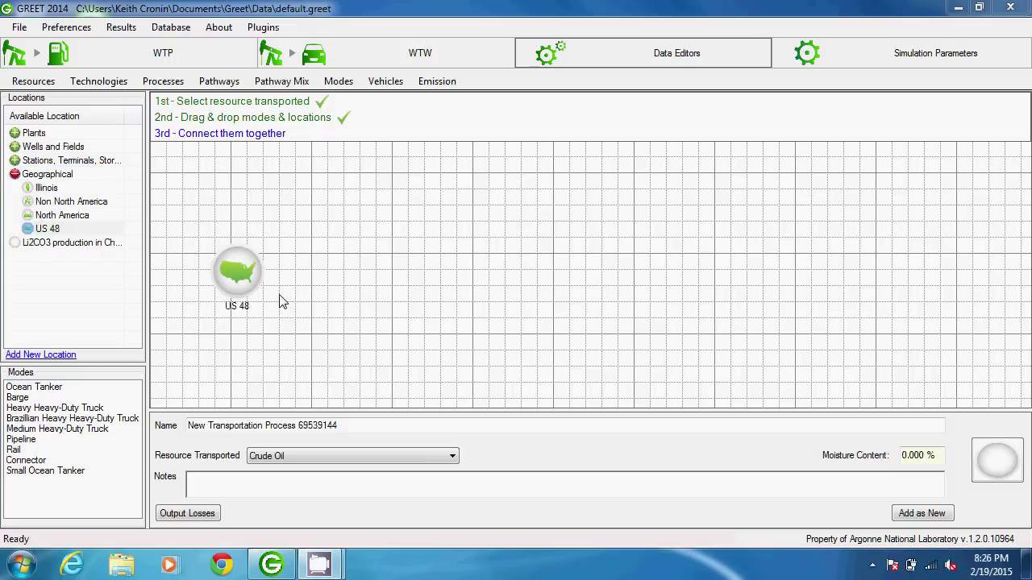
pyautogui.click(18, 441)
pyautogui.moveTo(18, 440); pyautogui.dragTo(343, 170)
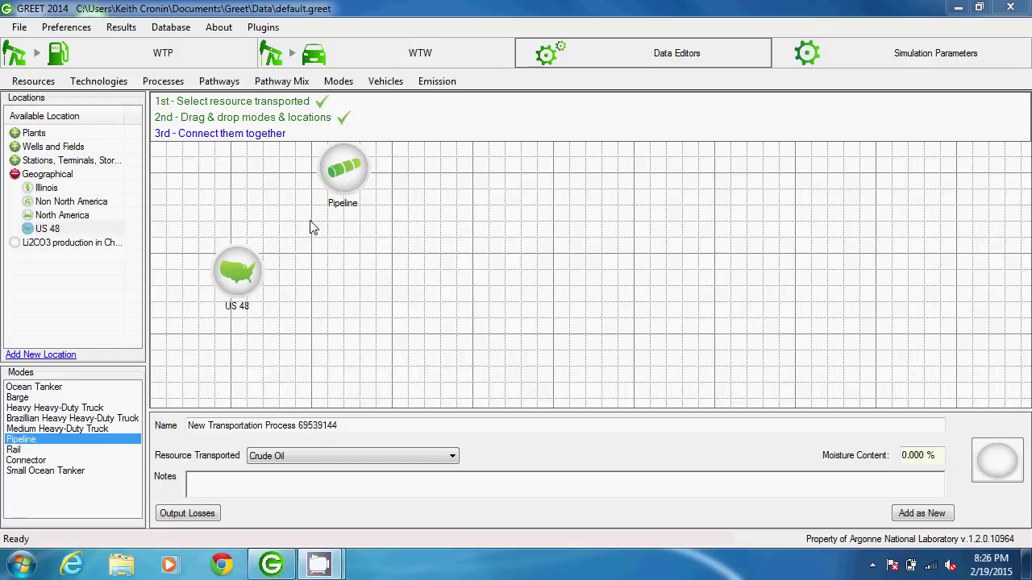
pyautogui.moveTo(17, 397); pyautogui.dragTo(321, 303)
pyautogui.moveTo(15, 450); pyautogui.dragTo(346, 372)
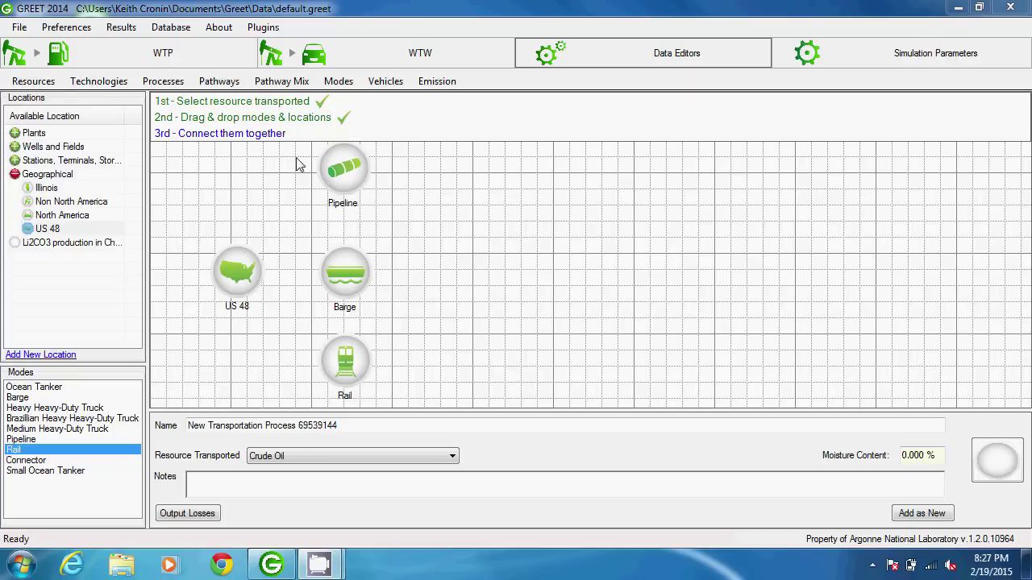
# Place a Petroleum Refinery from the Plants group on the canvas beyond the Barge mode as the destination.
pyautogui.click(14, 175)
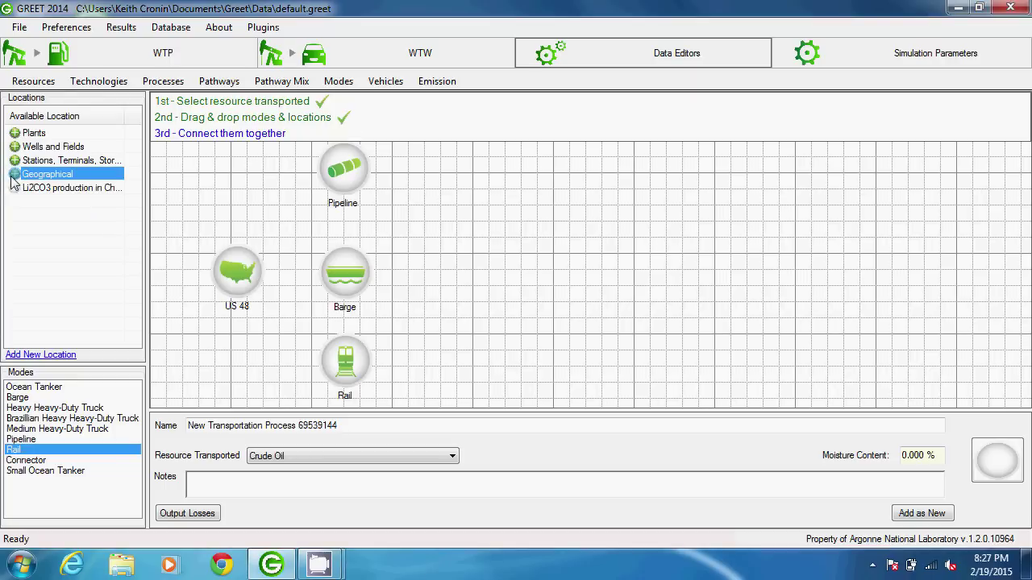
pyautogui.click(16, 134)
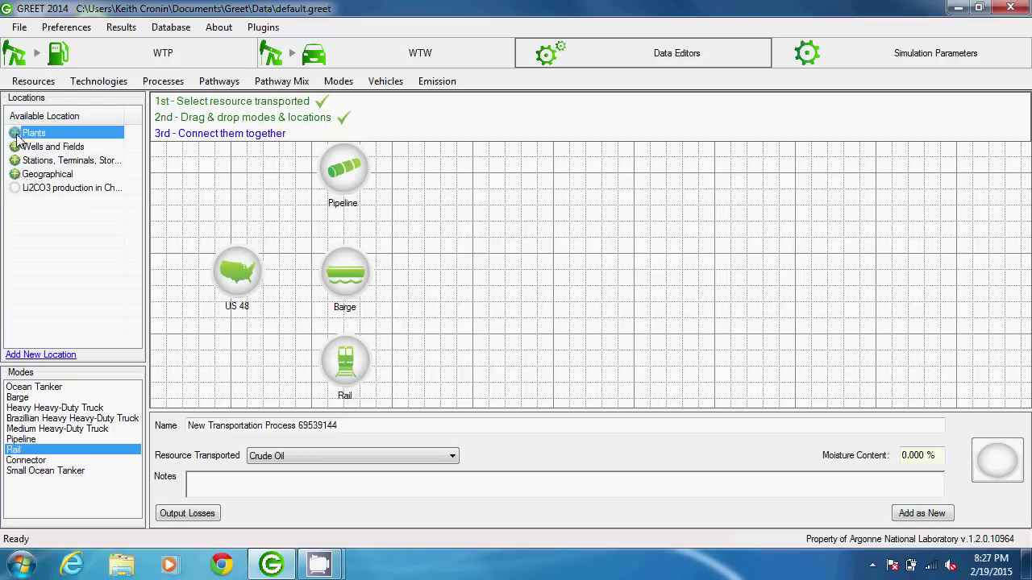
pyautogui.moveTo(134, 151); pyautogui.dragTo(146, 274)
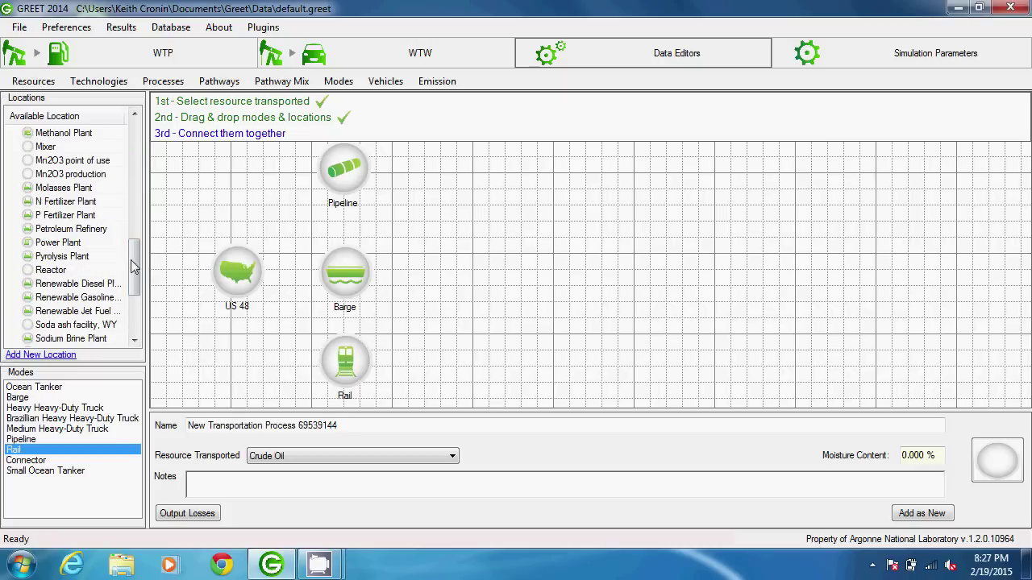
pyautogui.moveTo(171, 235); pyautogui.dragTo(499, 281)
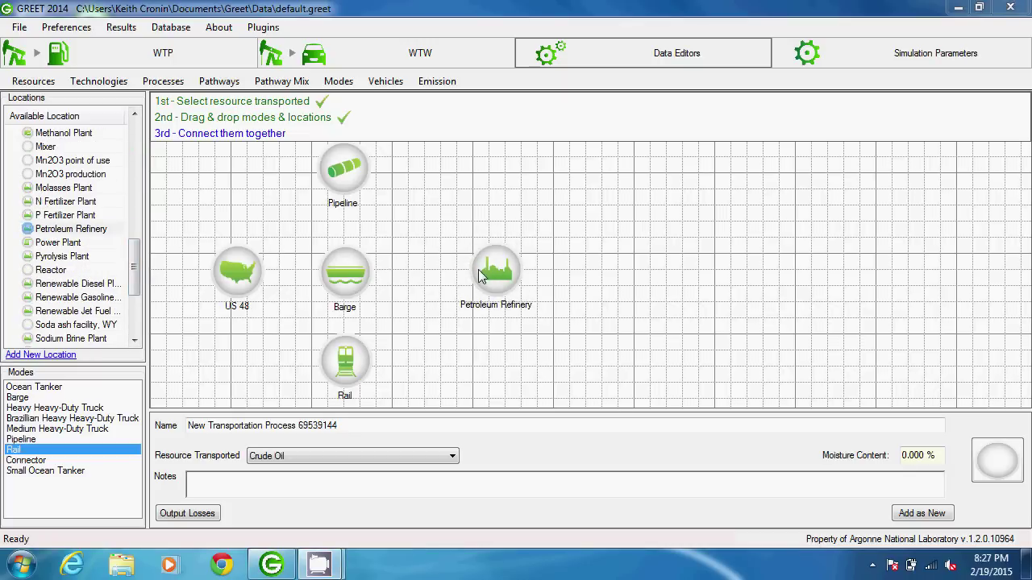
# Connect US 48 to the Pipeline, Barge and Rail modes, and connect each mode to the Petroleum Refinery.
pyautogui.moveTo(259, 272)
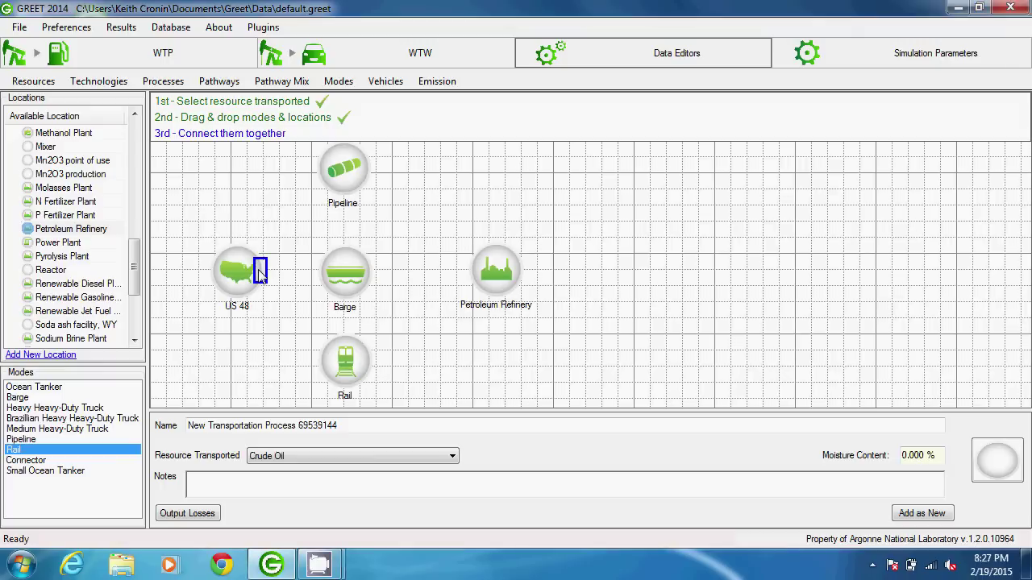
pyautogui.moveTo(260, 274); pyautogui.dragTo(326, 177)
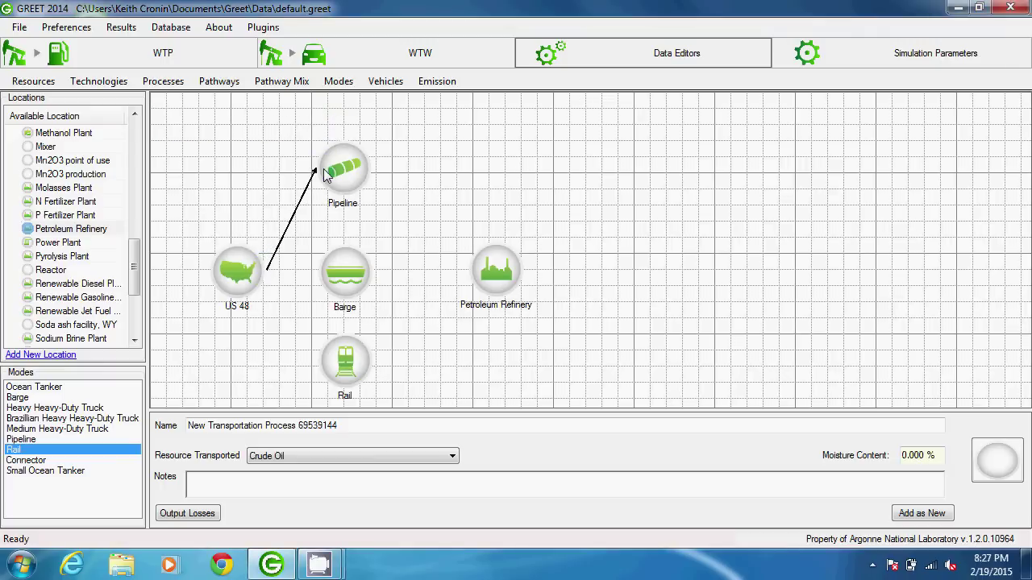
pyautogui.moveTo(268, 271); pyautogui.dragTo(327, 352)
pyautogui.moveTo(371, 169); pyautogui.dragTo(469, 269)
pyautogui.moveTo(370, 273); pyautogui.dragTo(468, 271)
pyautogui.moveTo(371, 360); pyautogui.dragTo(470, 267)
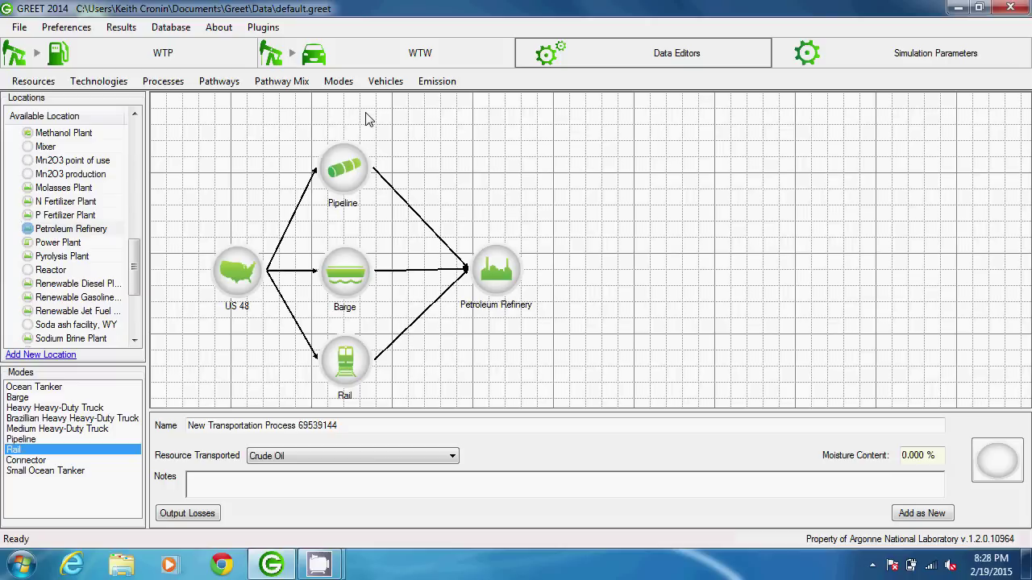
# Set the Pipeline mode's distance to 800 mi, its share to 75% and its fuel share to NG + Electricity.
pyautogui.doubleClick(347, 173)
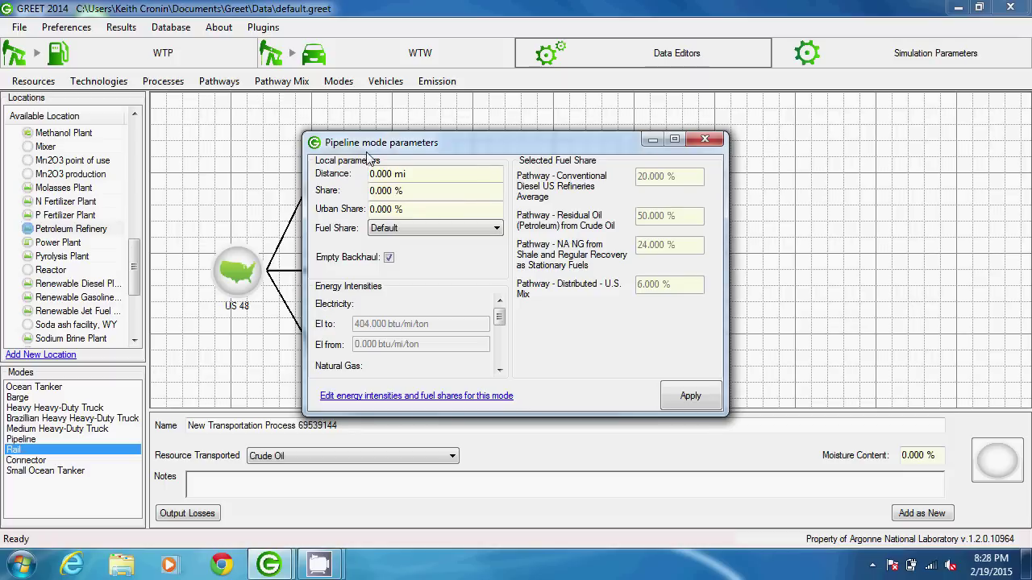
pyautogui.click(385, 171)
pyautogui.write('800')
pyautogui.press('Tab')
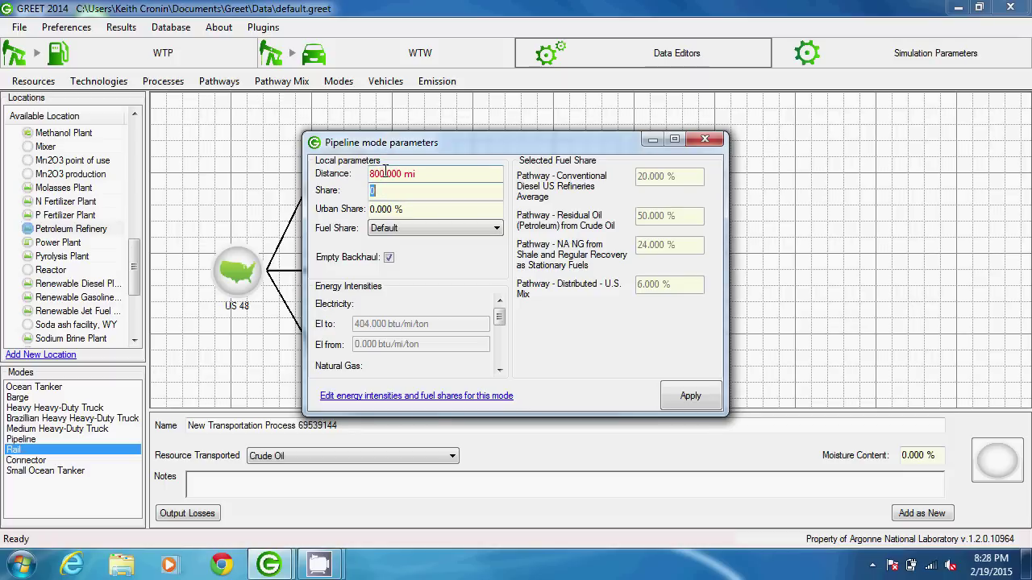
pyautogui.write('75')
pyautogui.press('Tab')
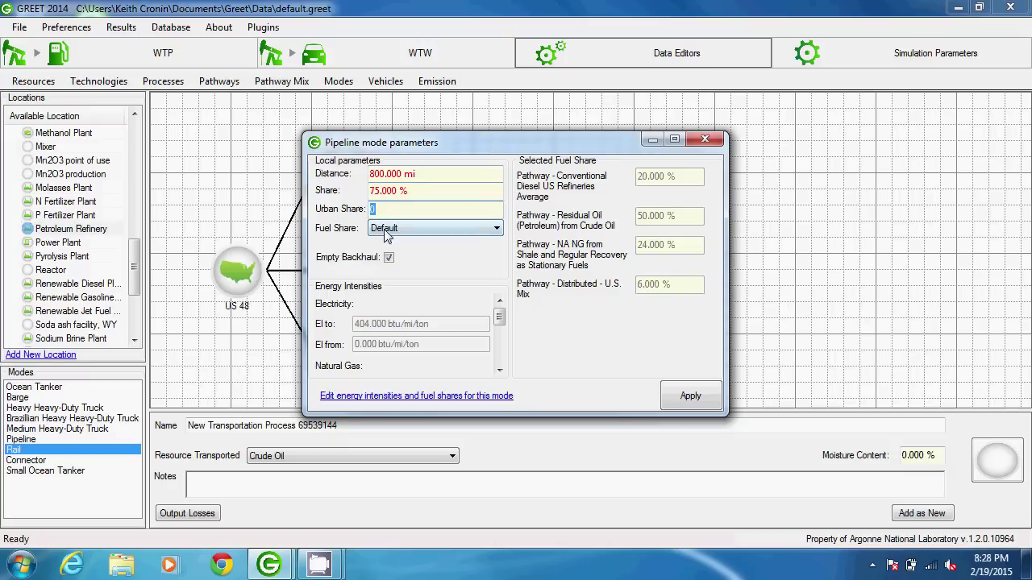
pyautogui.click(496, 229)
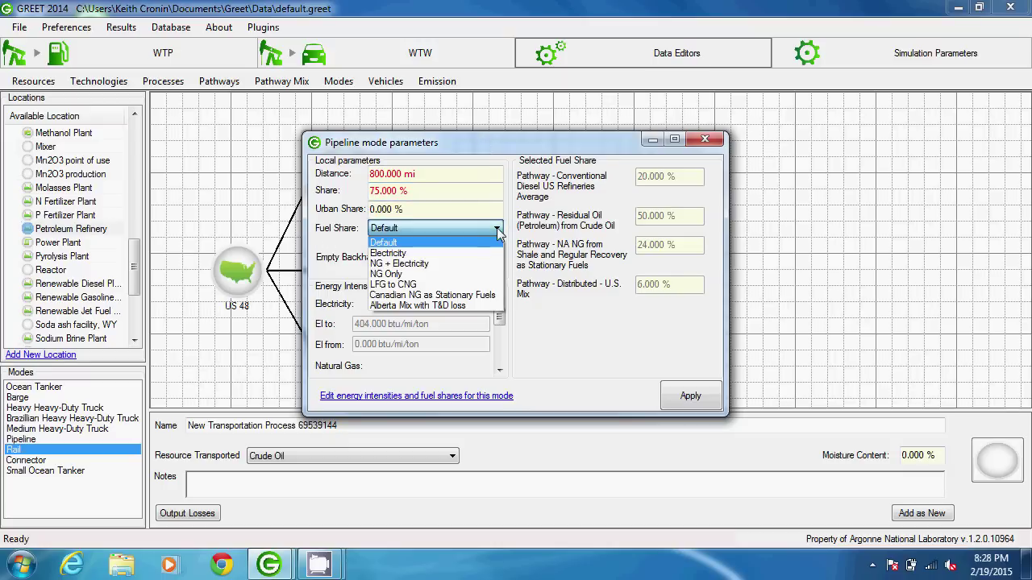
pyautogui.click(442, 264)
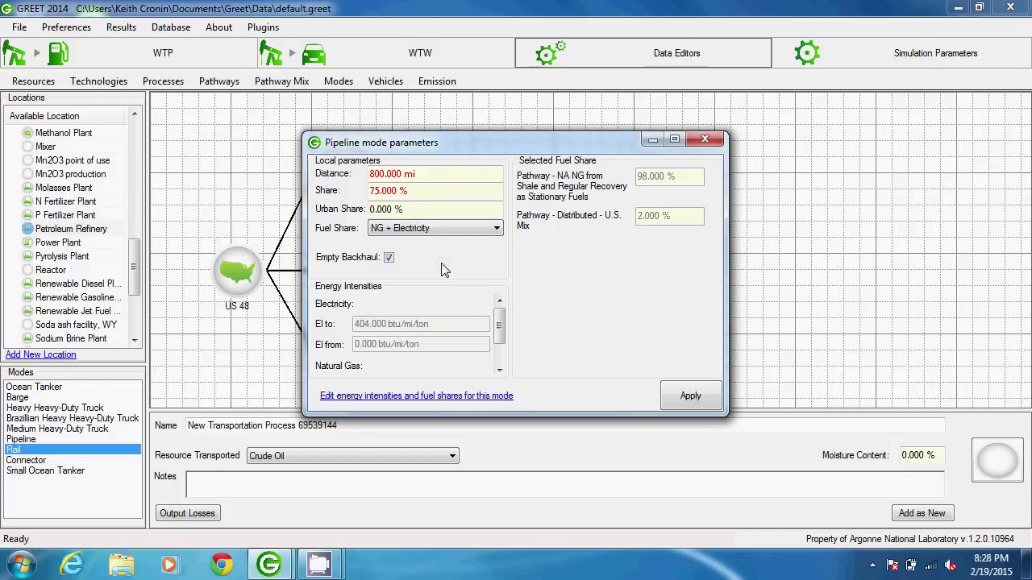
# Try adding a new fuel share containing Blast Furnace Gas to the Pipeline mode, and discard the changes.
pyautogui.click(445, 398)
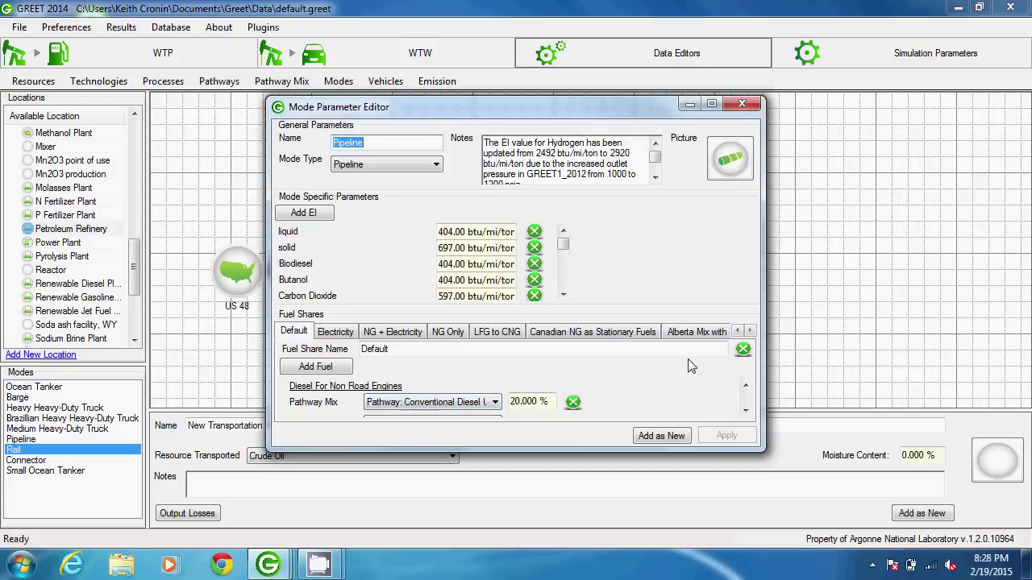
pyautogui.click(750, 331)
pyautogui.click(750, 330)
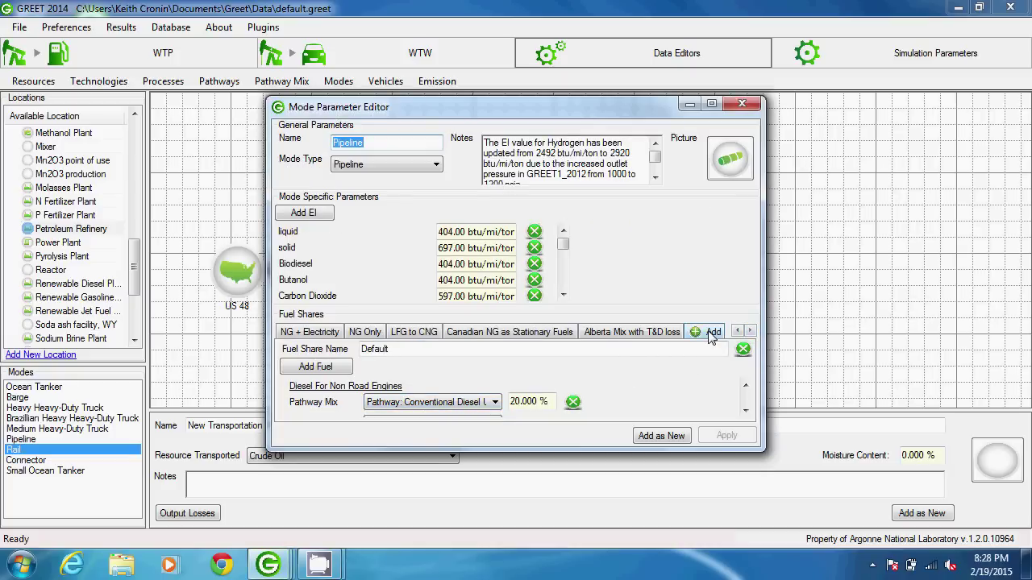
pyautogui.click(713, 334)
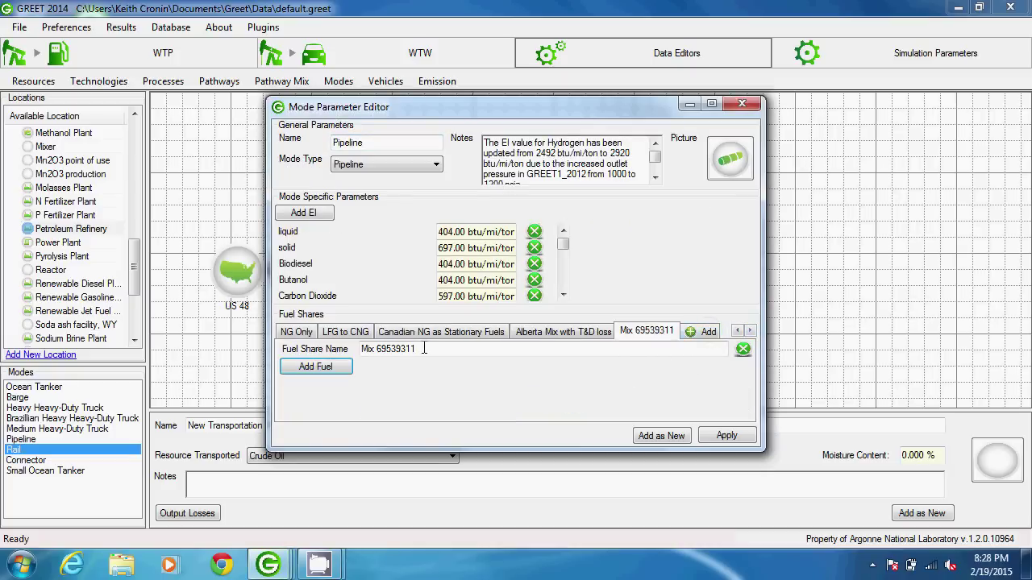
pyautogui.click(317, 368)
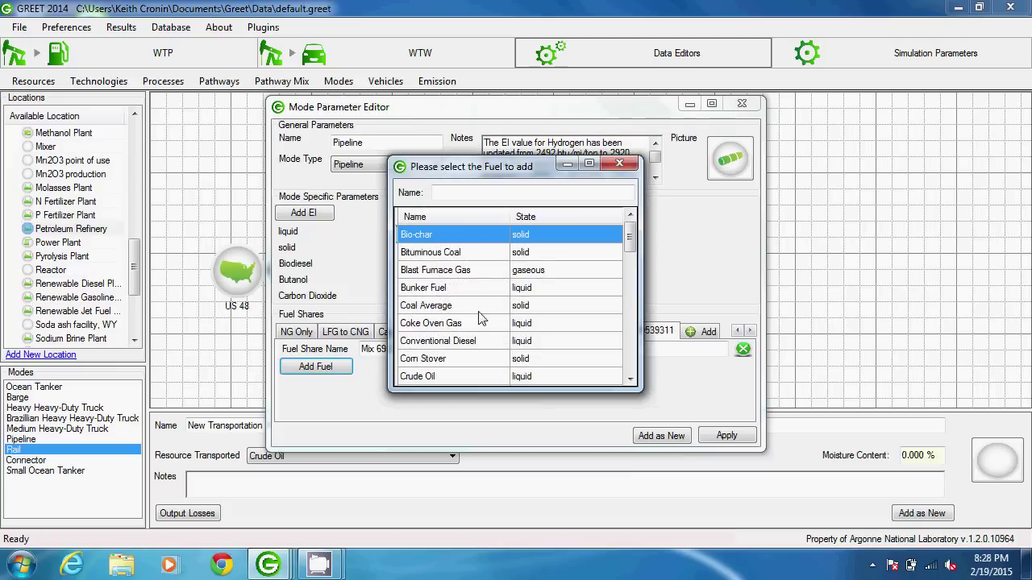
pyautogui.doubleClick(453, 269)
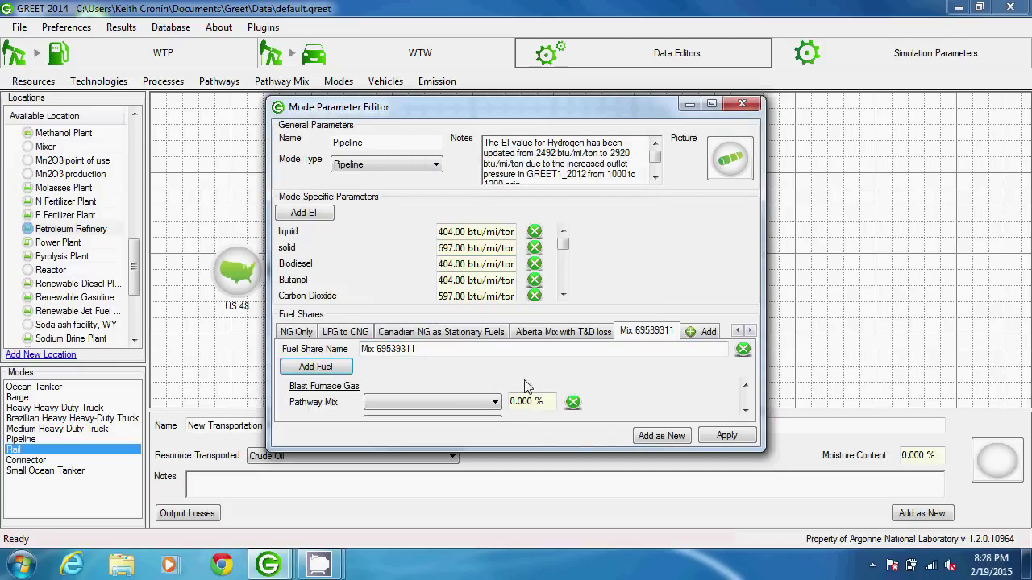
pyautogui.click(742, 104)
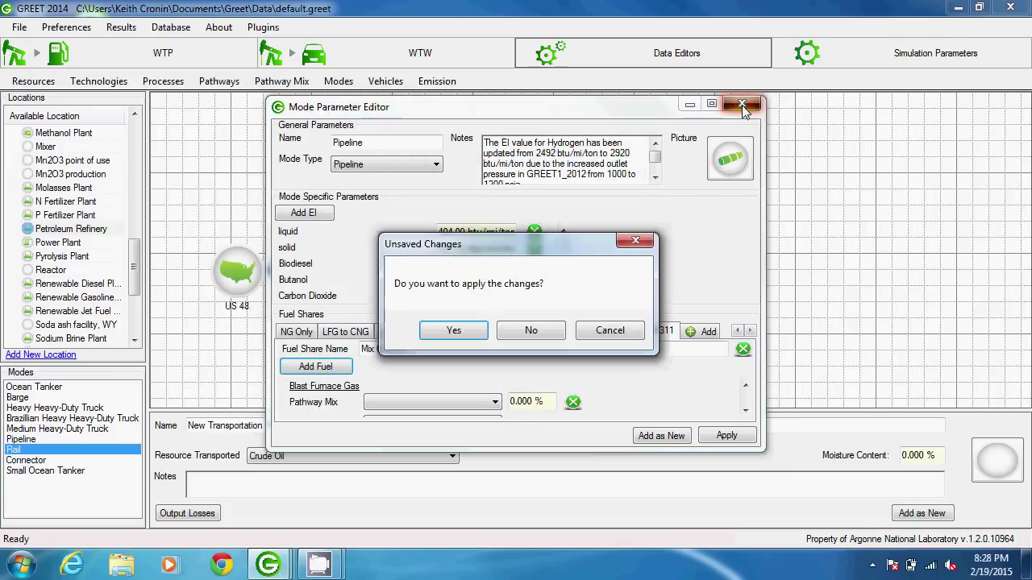
pyautogui.click(517, 330)
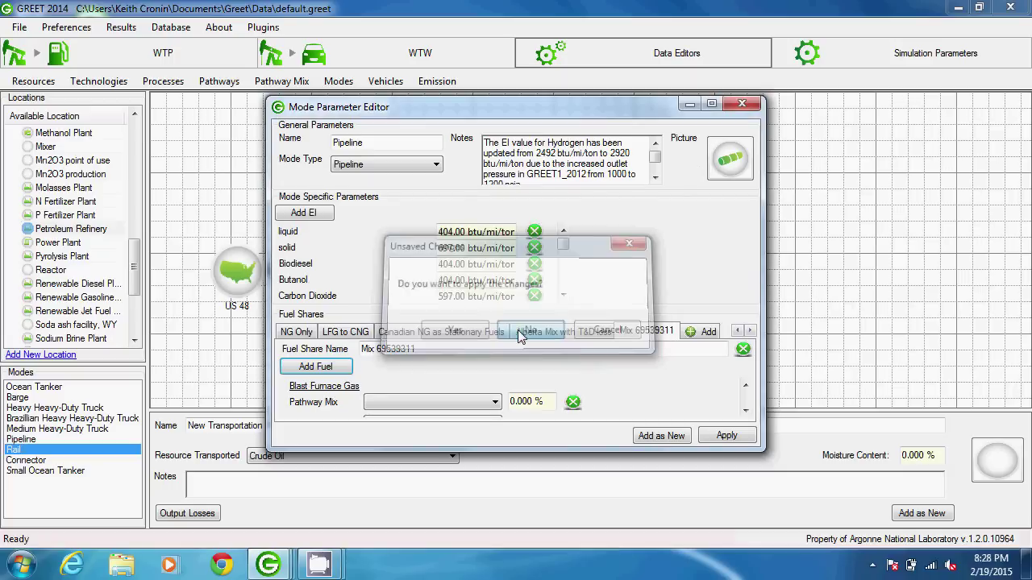
# Apply the Pipeline parameters, and set and apply a distance of 300 mi and a share of 25% for the Barge mode.
pyautogui.click(691, 397)
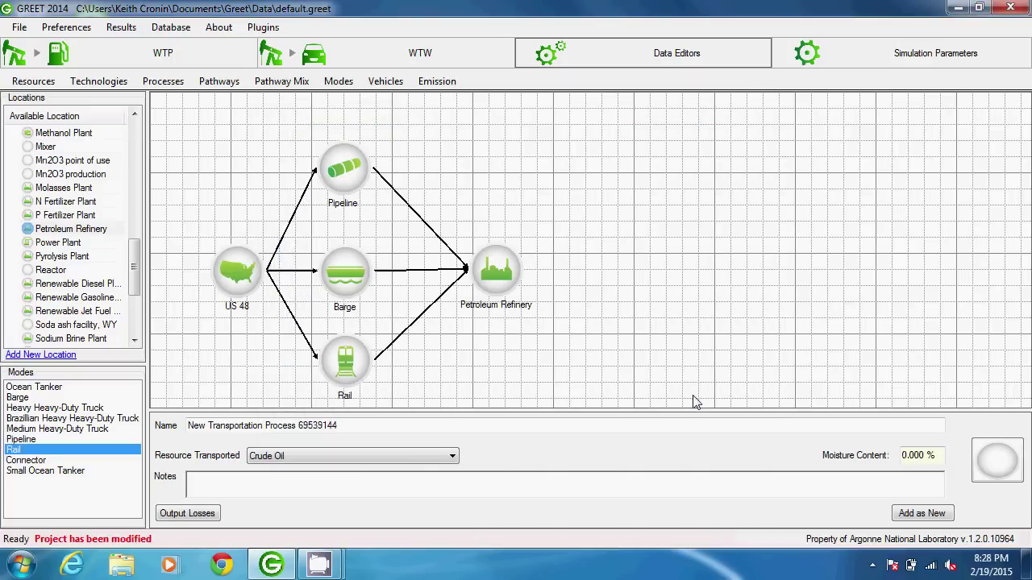
pyautogui.doubleClick(342, 282)
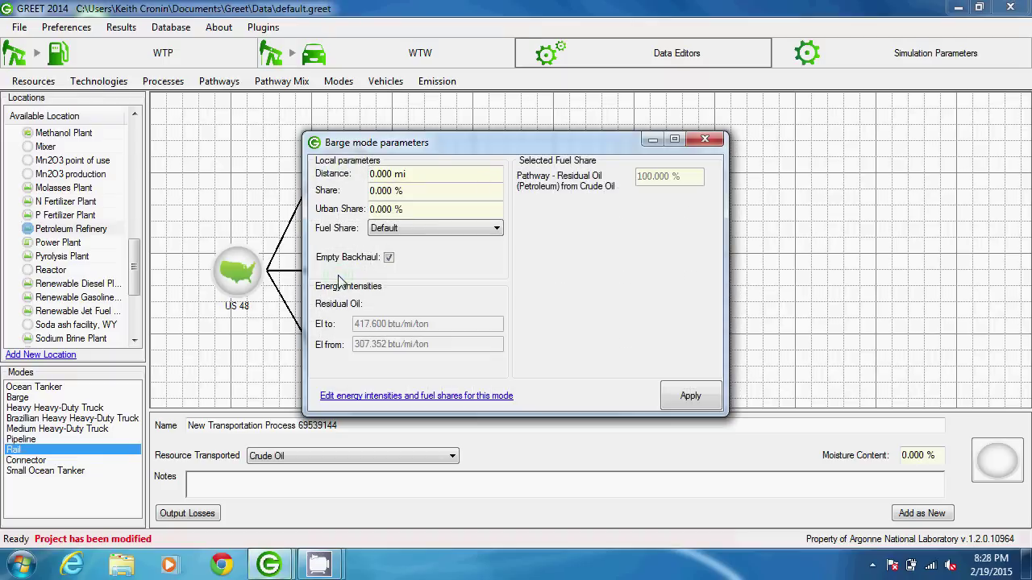
pyautogui.click(391, 175)
pyautogui.write('300')
pyautogui.press('Tab')
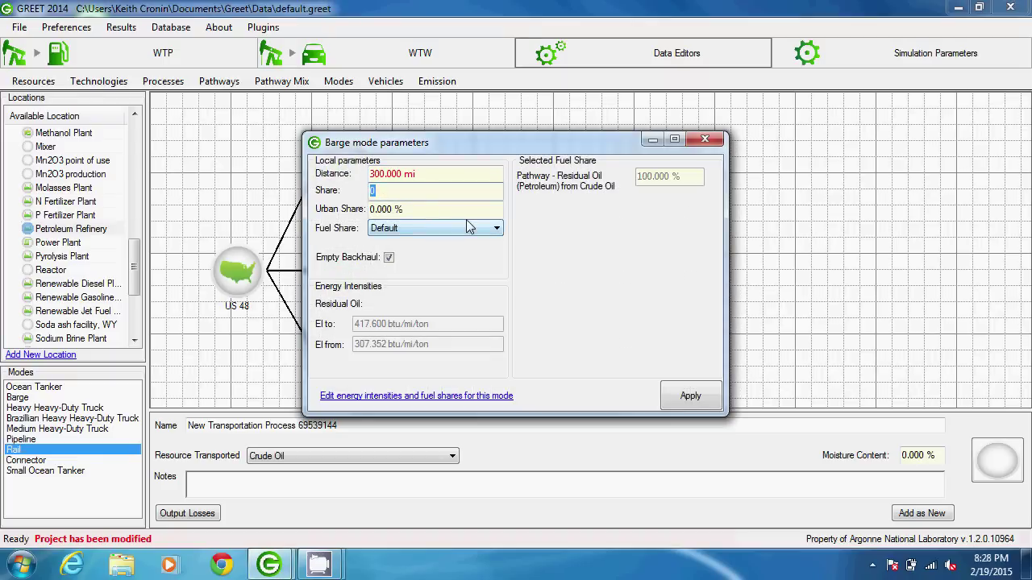
pyautogui.write('25')
pyautogui.press('Tab')
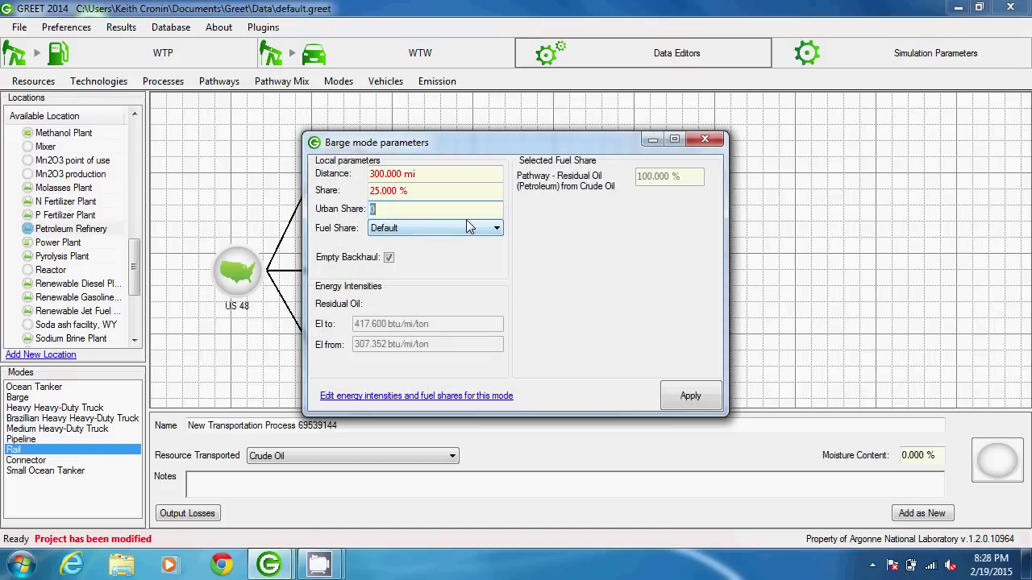
pyautogui.click(668, 395)
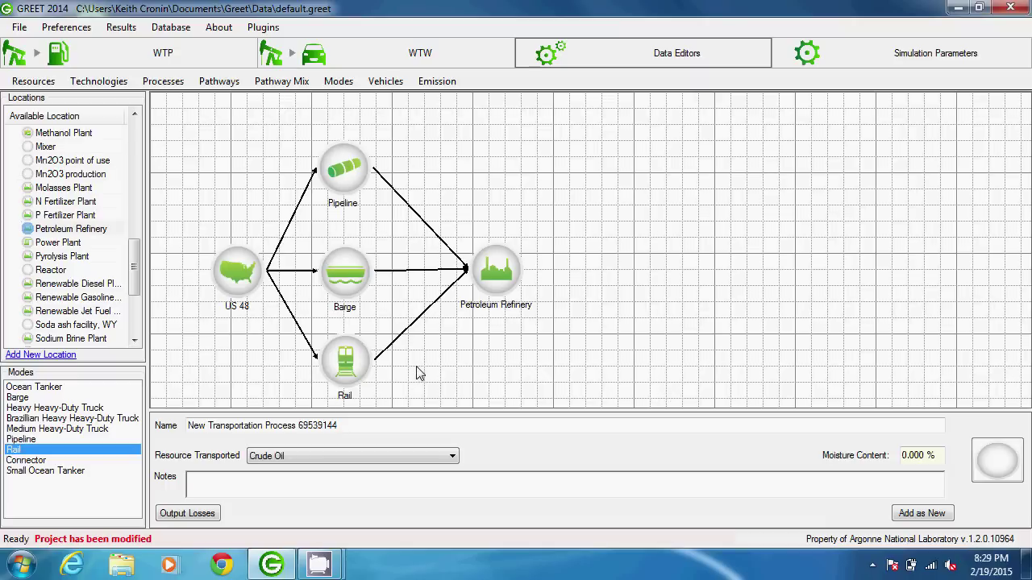
# Name the transportation process "New crude oil process" and add it to the database as a new process.
pyautogui.moveTo(357, 423); pyautogui.dragTo(164, 425)
pyautogui.write('New c')
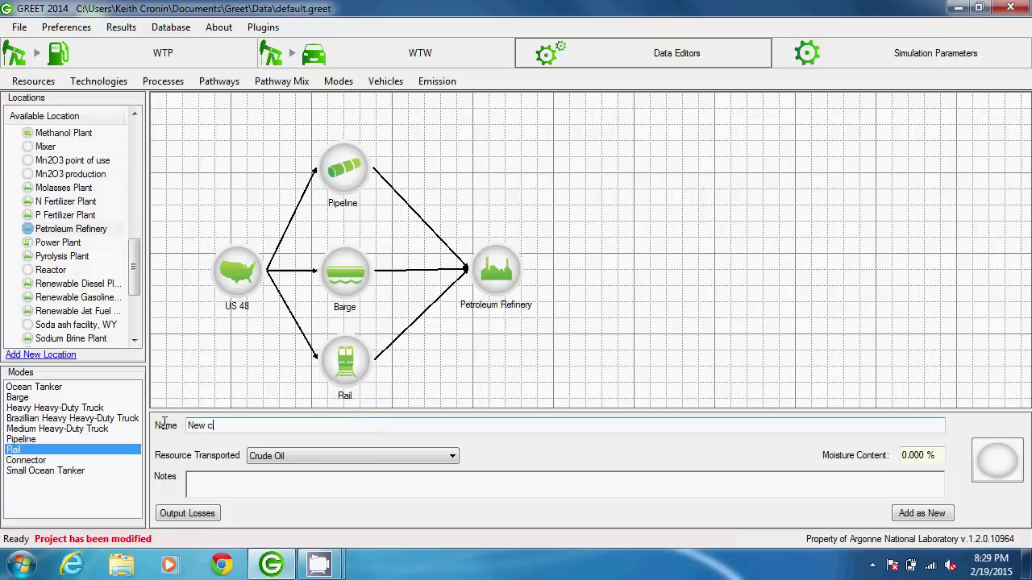
pyautogui.write('rude oil process')
pyautogui.click(920, 516)
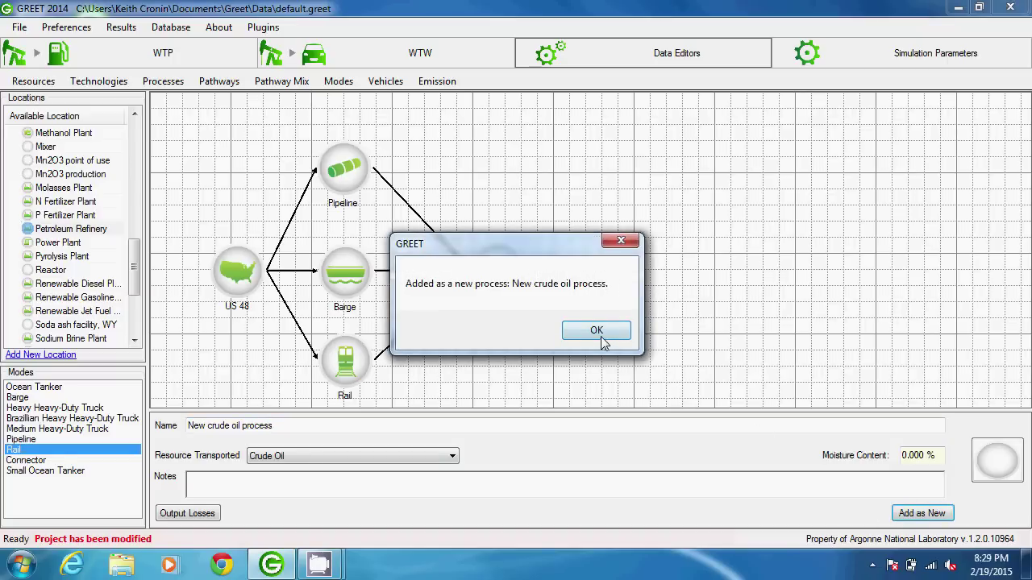
pyautogui.click(601, 337)
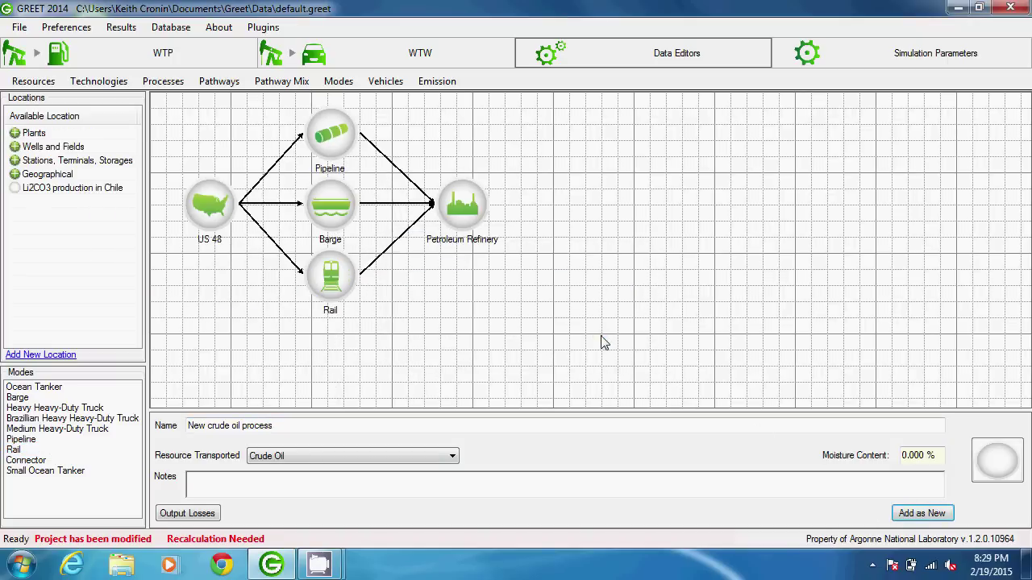